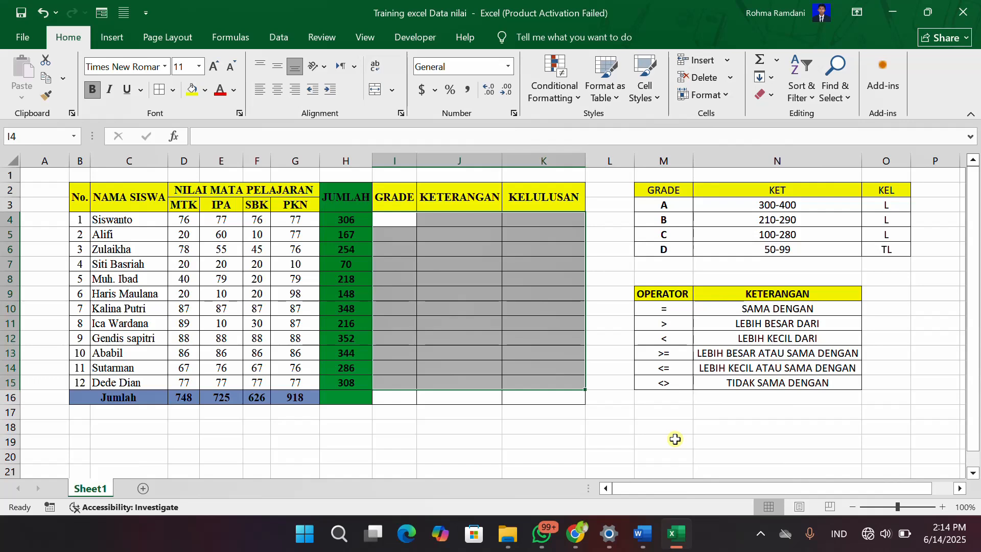
Examine the comparison operators and their meanings in the OPERATOR reference table, M9:N15
{"action": "left_click", "coordinate": [510, 305]}
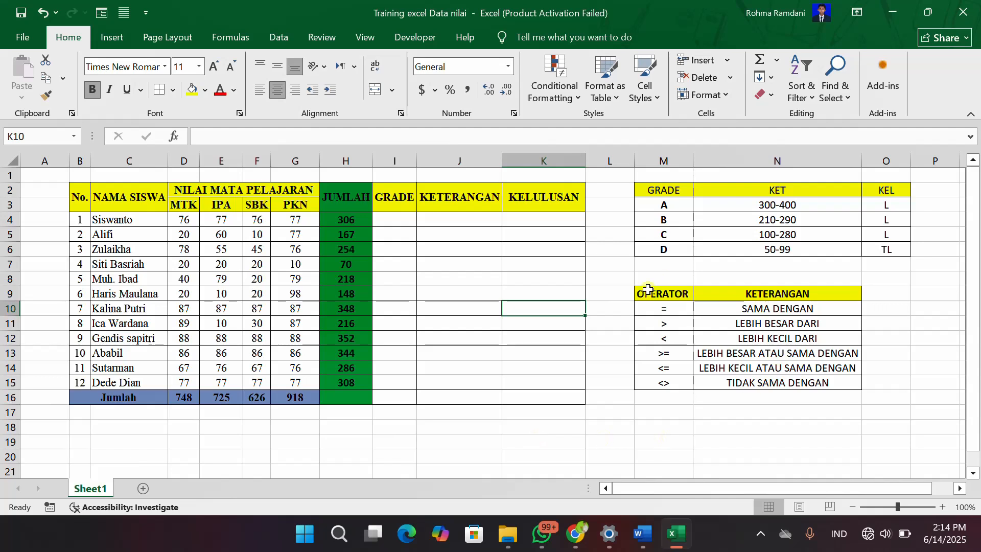
{"action": "left_click_drag", "start_coordinate": [648, 289], "coordinate": [794, 381]}
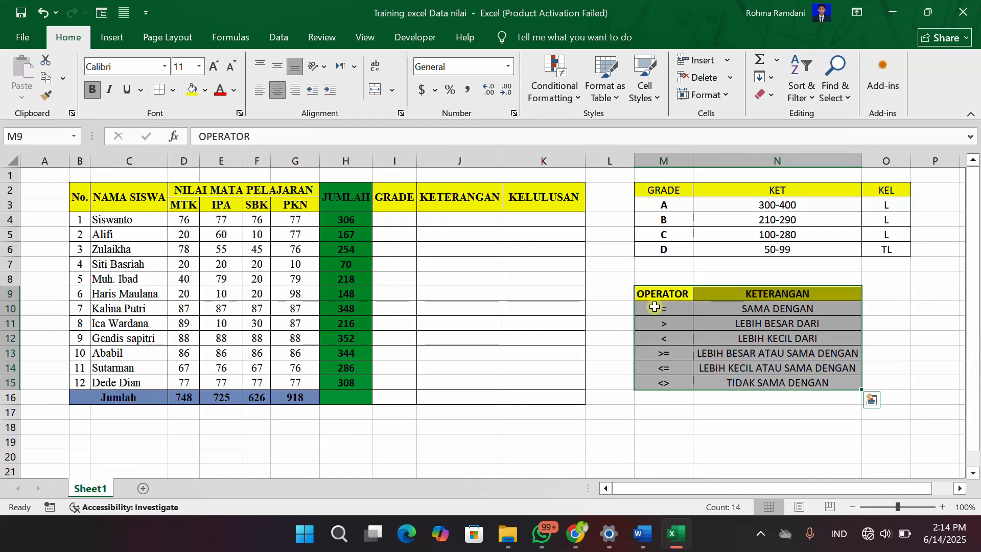
{"action": "left_click", "coordinate": [655, 307]}
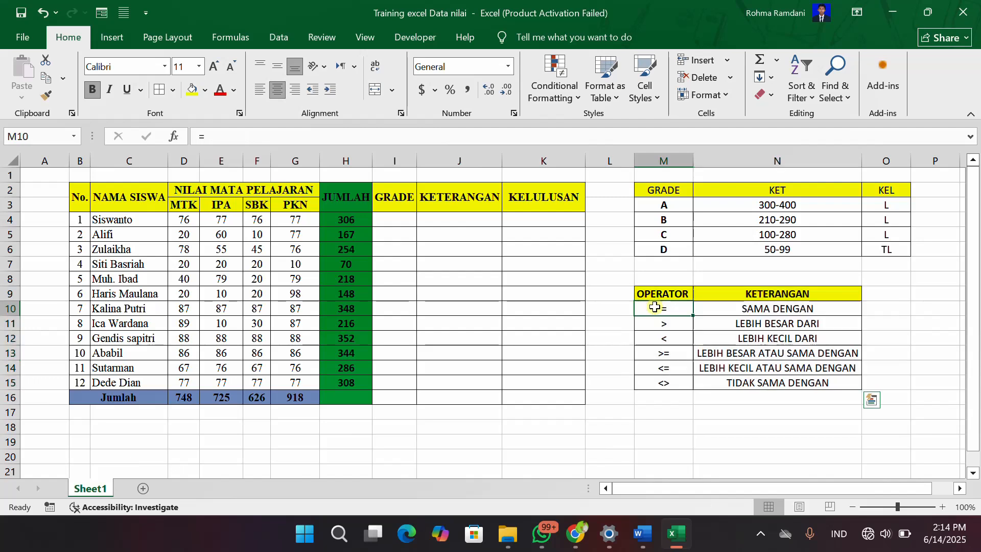
{"action": "left_click", "coordinate": [671, 384]}
{"action": "left_click_drag", "start_coordinate": [671, 384], "coordinate": [675, 315]}
{"action": "left_click", "coordinate": [674, 333]}
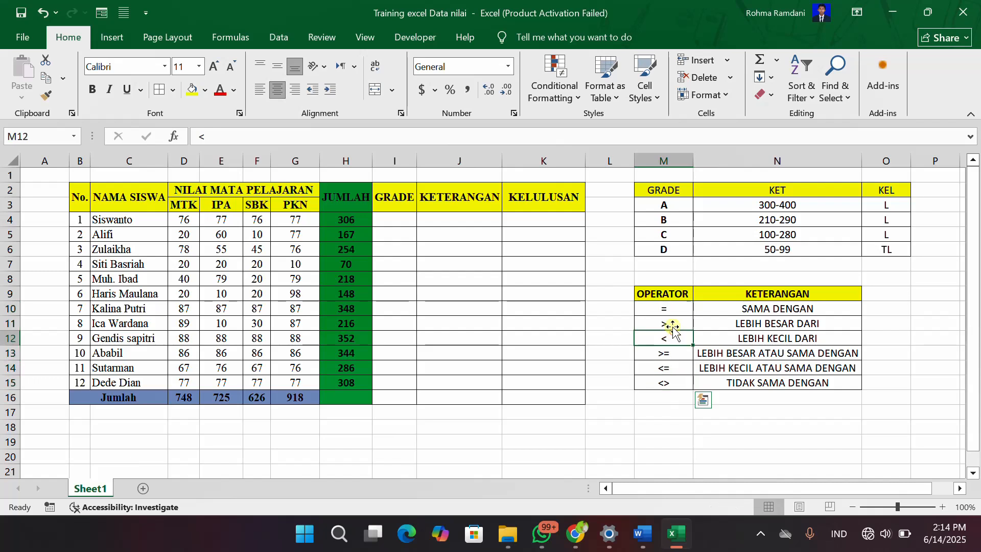
{"action": "left_click", "coordinate": [672, 296]}
{"action": "left_click", "coordinate": [671, 307]}
{"action": "left_click", "coordinate": [671, 325]}
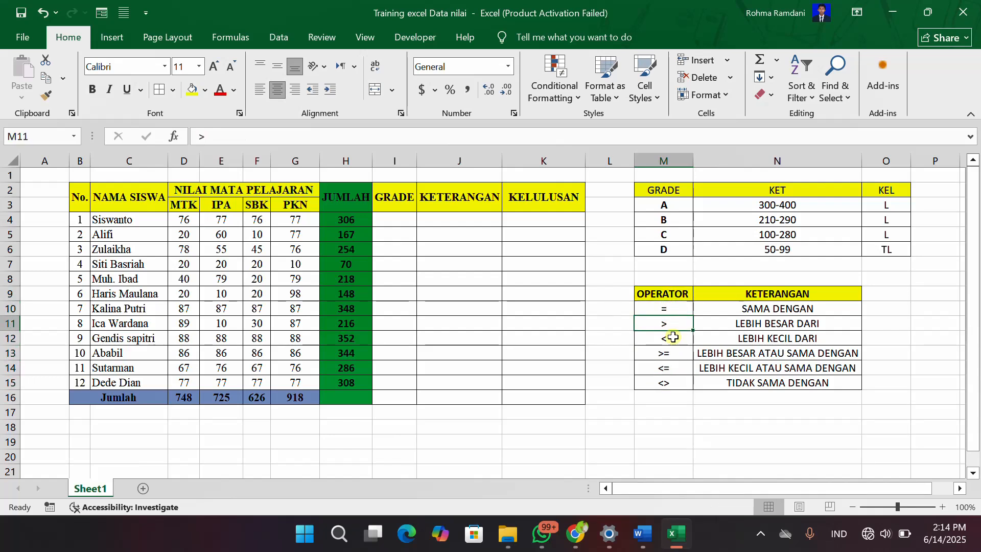
{"action": "left_click", "coordinate": [672, 339]}
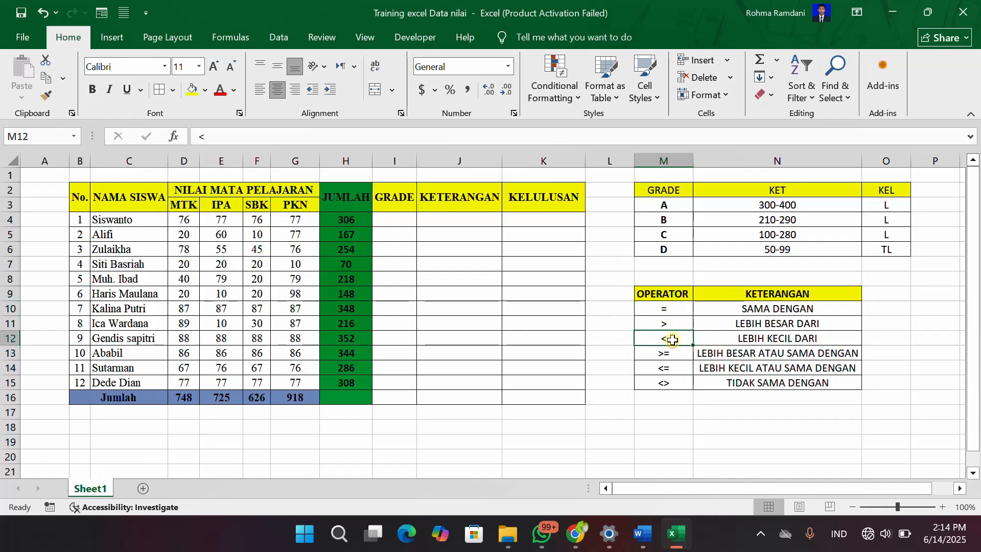
{"action": "left_click", "coordinate": [673, 366]}
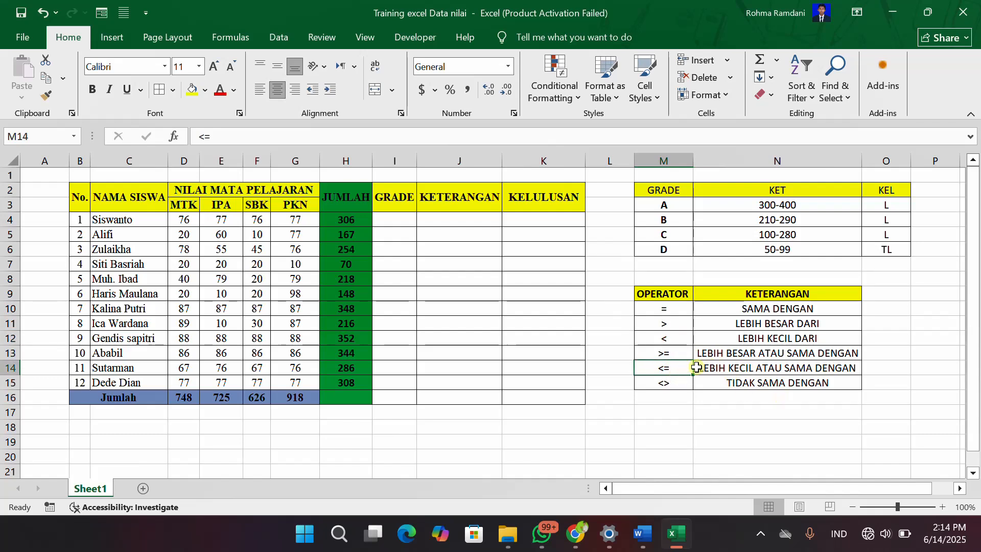
{"action": "left_click", "coordinate": [670, 382]}
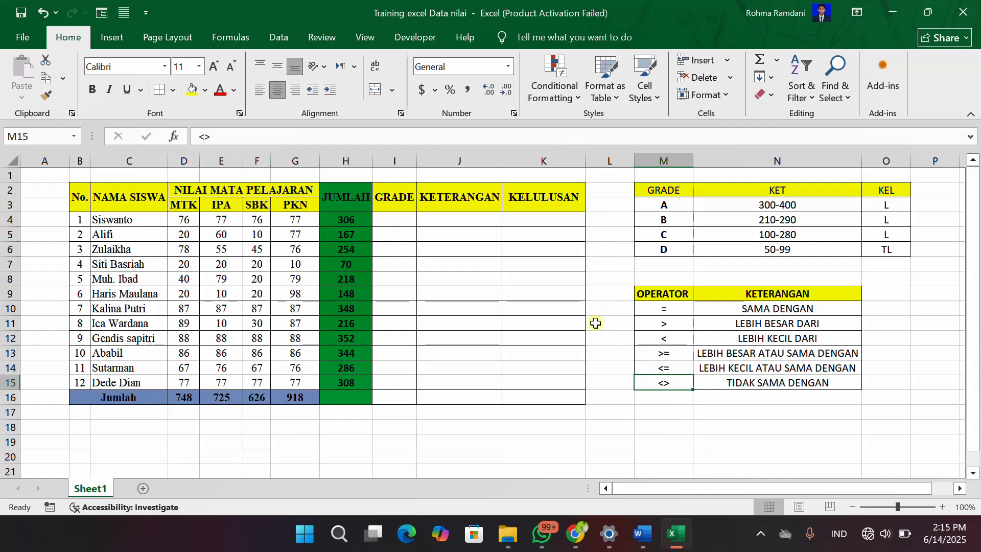
Compare the empty GRADE and KETERANGAN columns with the grade reference table that starts at M2
{"action": "left_click", "coordinate": [449, 258]}
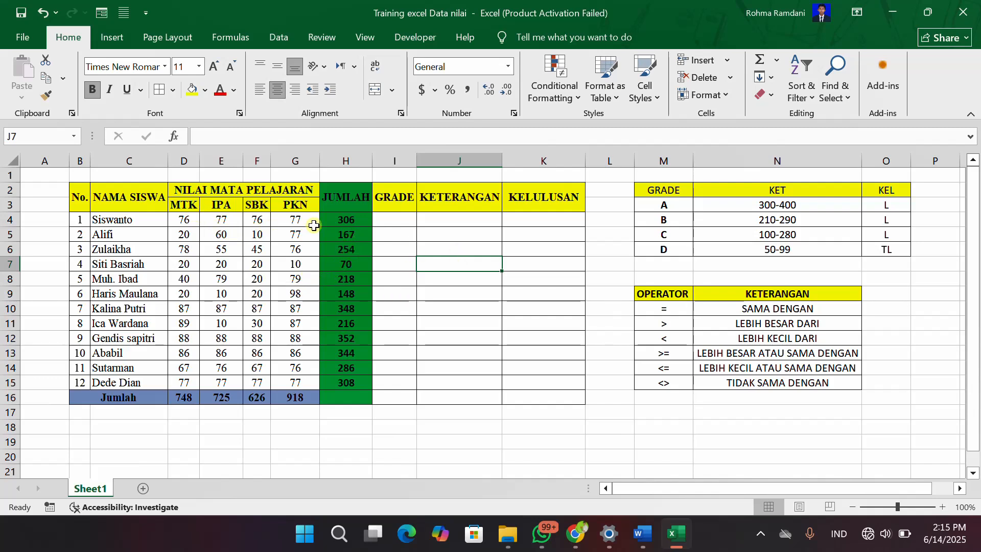
{"action": "left_click", "coordinate": [400, 220]}
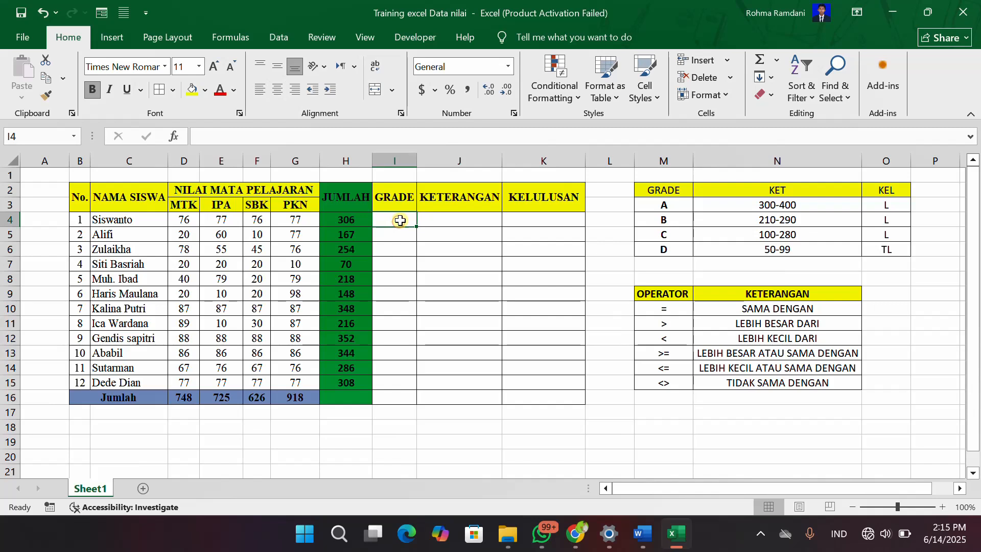
{"action": "left_click", "coordinate": [403, 239]}
{"action": "left_click", "coordinate": [403, 222]}
{"action": "left_click_drag", "start_coordinate": [663, 191], "coordinate": [658, 249]}
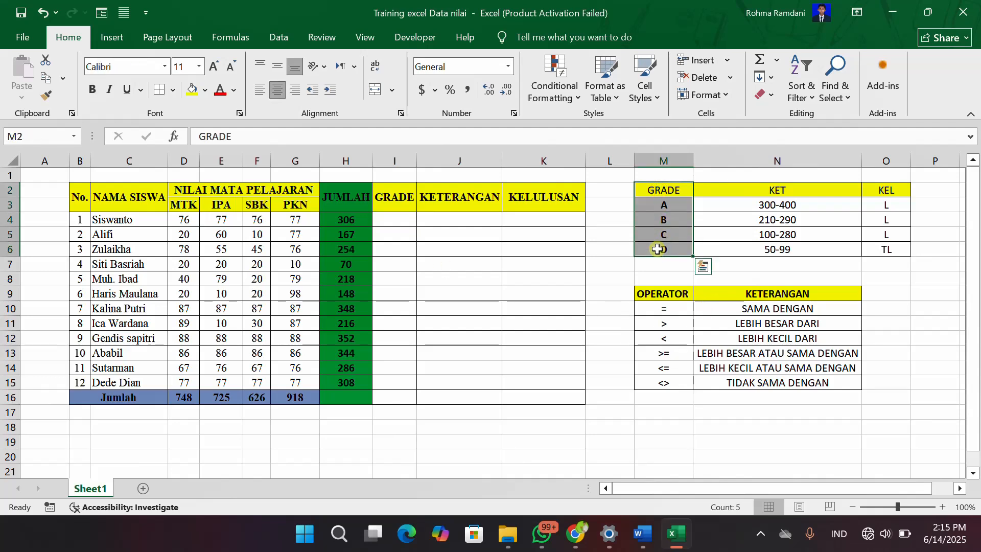
{"action": "left_click", "coordinate": [451, 205]}
{"action": "left_click", "coordinate": [458, 221]}
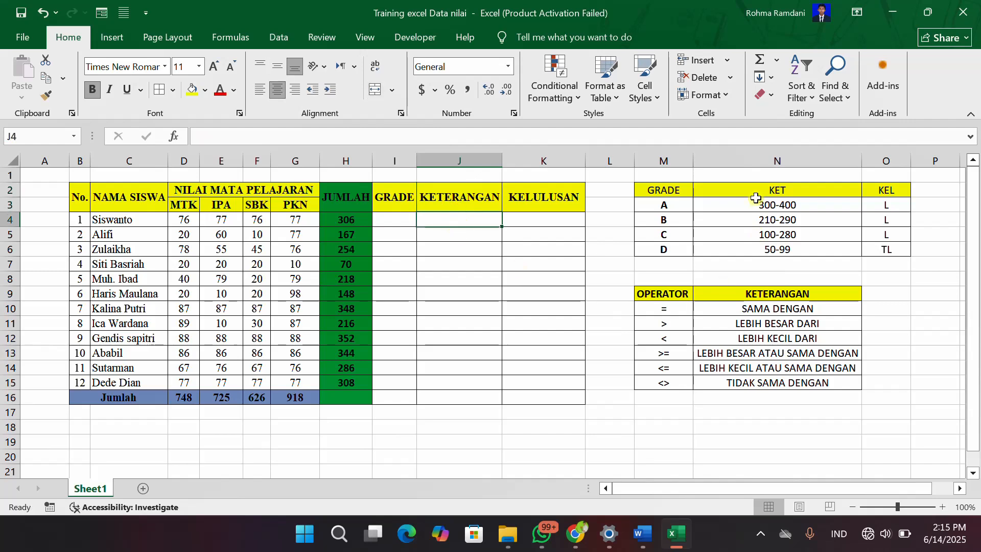
{"action": "left_click", "coordinate": [468, 254]}
Enter the formula =IF(H4>100,"L") in cell J4 of the KETERANGAN column
{"action": "left_click", "coordinate": [464, 219]}
{"action": "type", "text": "="}
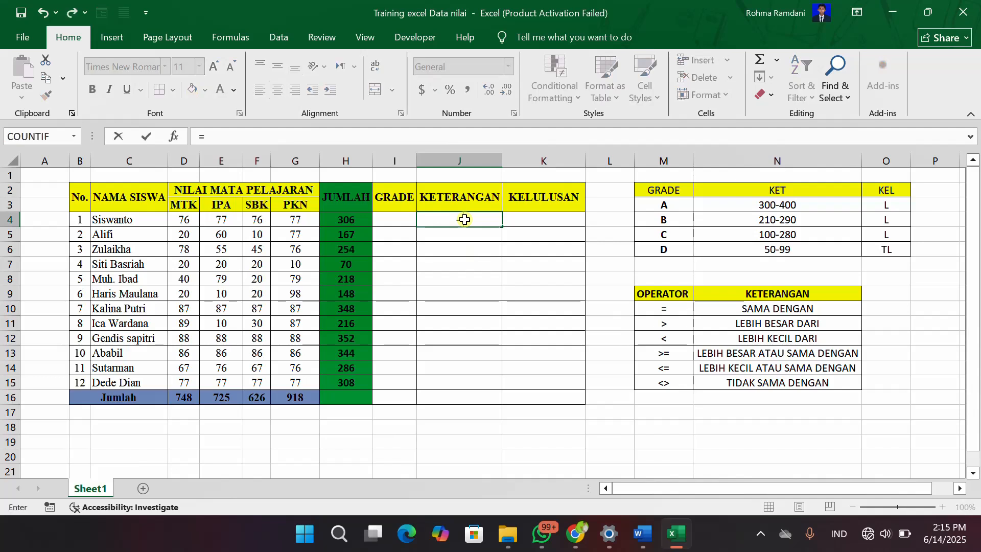
{"action": "type", "text": "IF"}
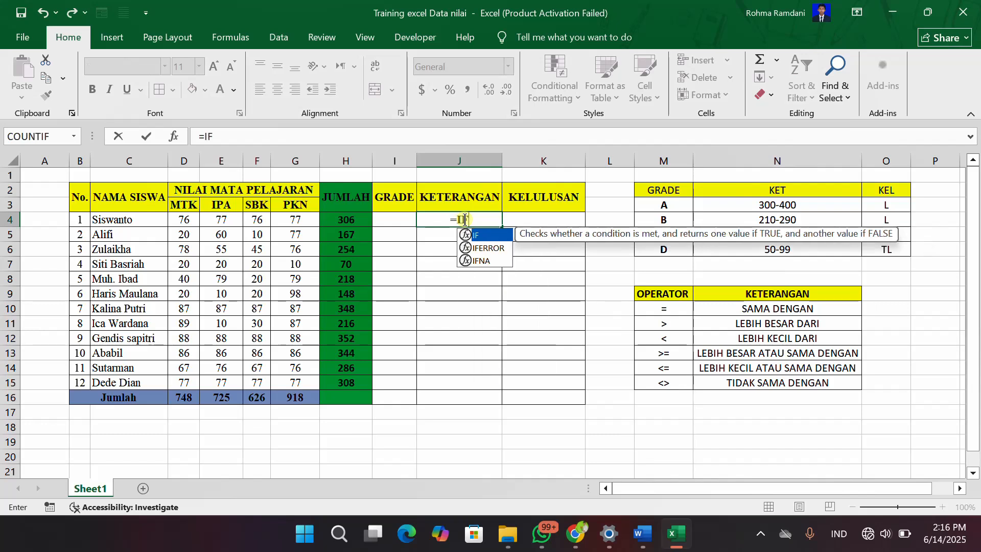
{"action": "type", "text": "("}
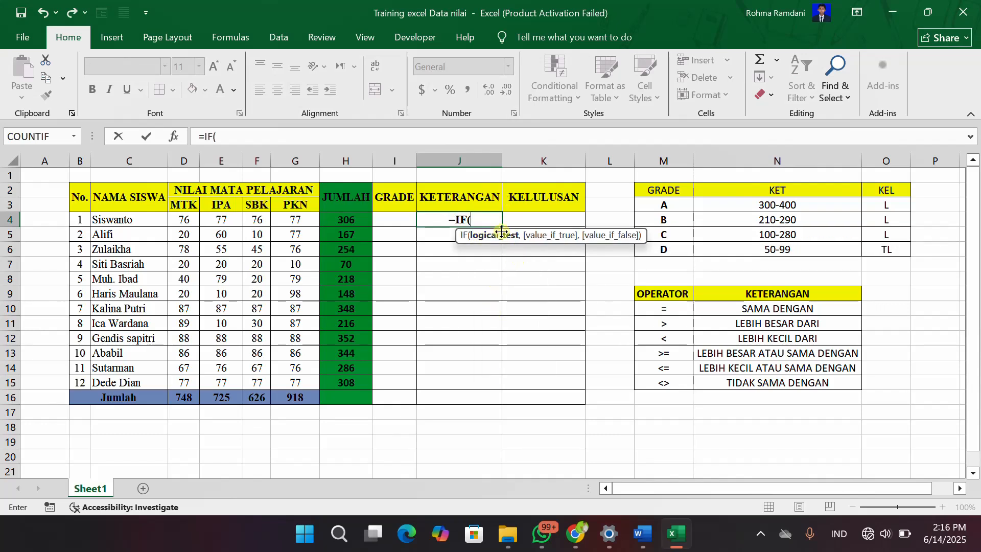
{"action": "left_click", "coordinate": [354, 220]}
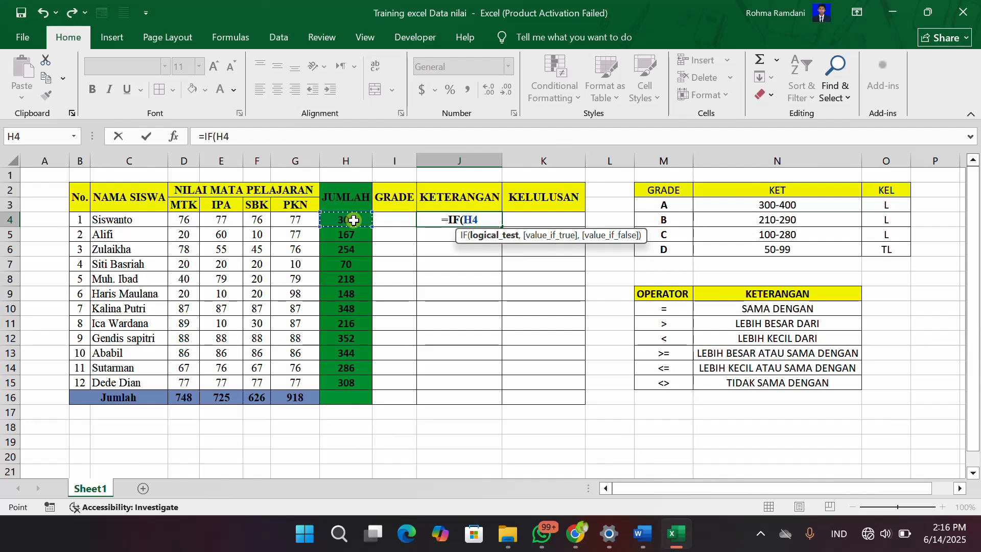
{"action": "type", "text": ">"}
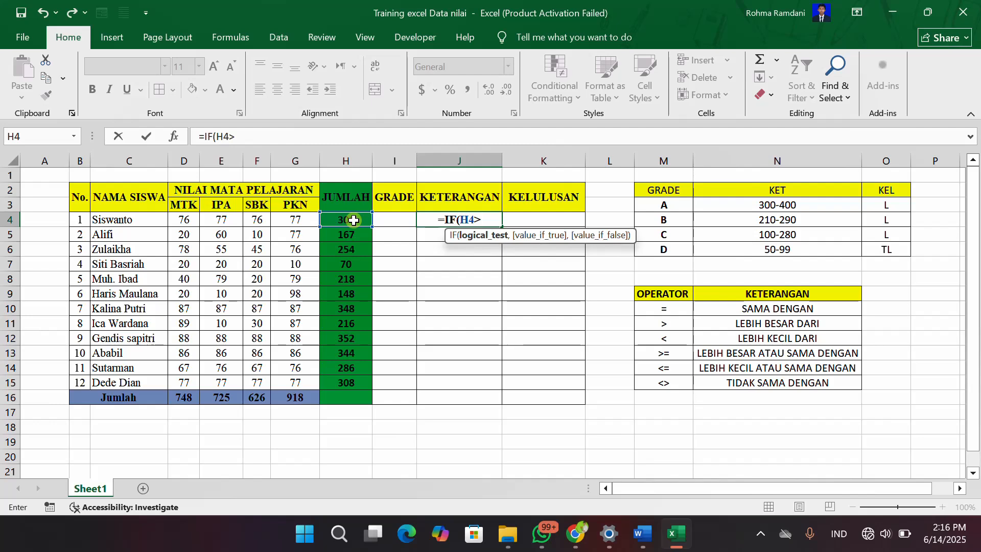
{"action": "type", "text": "100"}
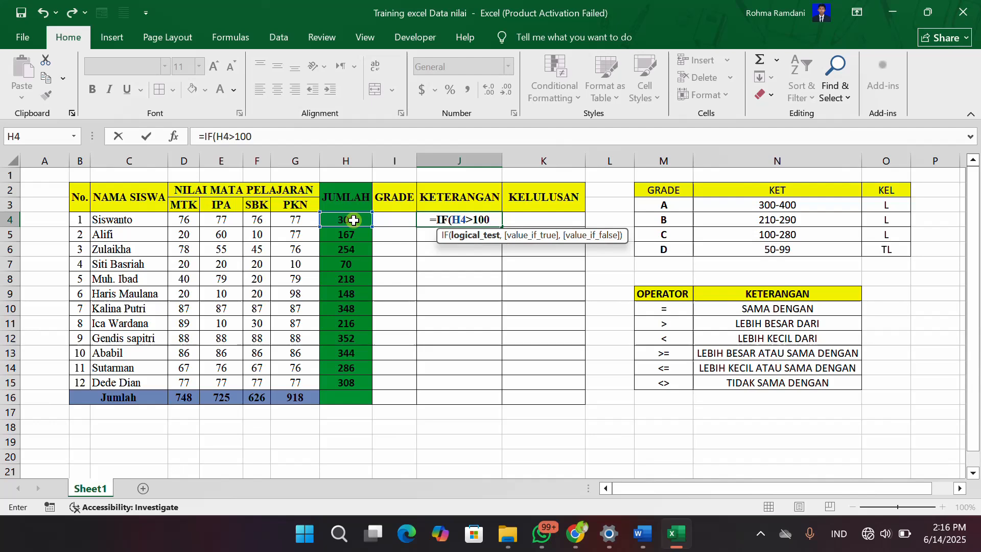
{"action": "type", "text": ","}
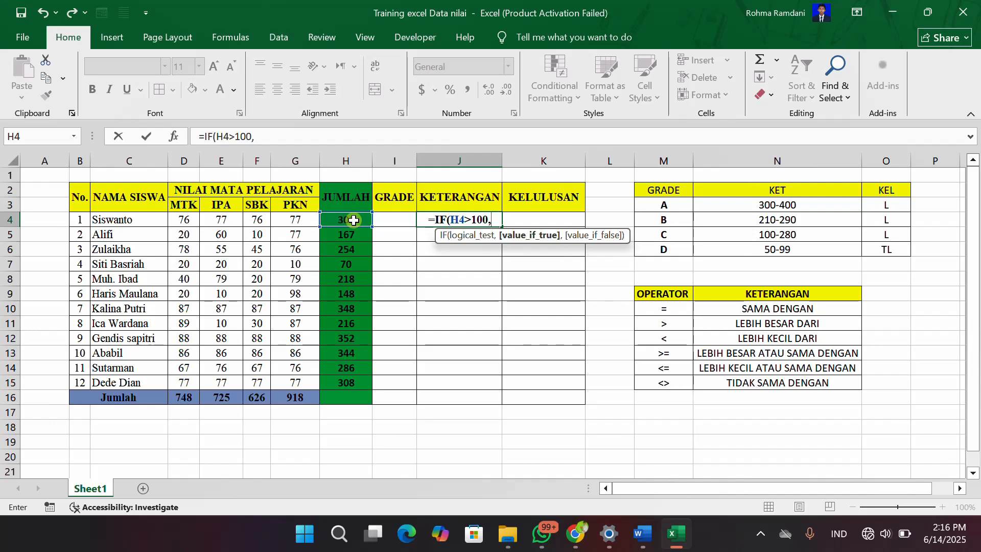
{"action": "type", "text": "\""}
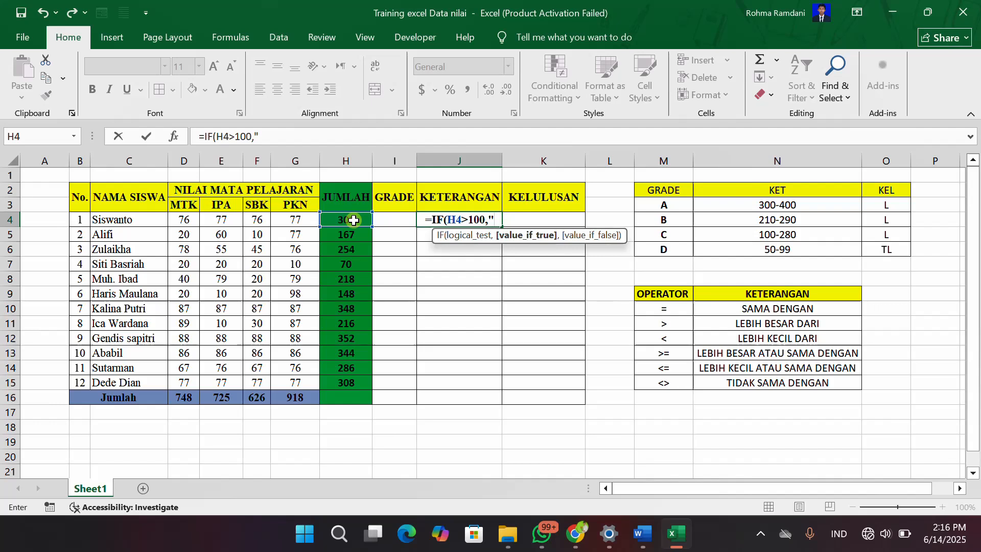
{"action": "type", "text": "L"}
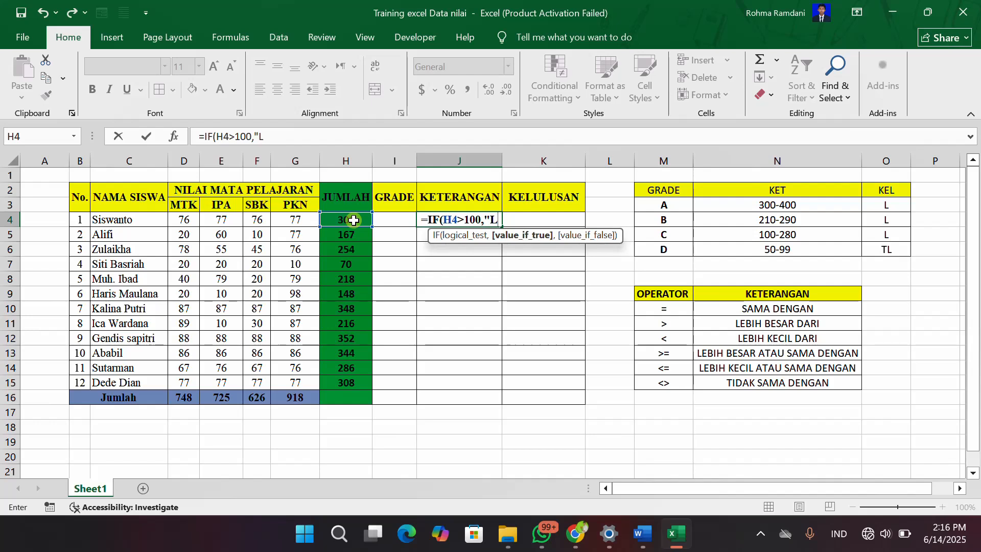
{"action": "type", "text": "\""}
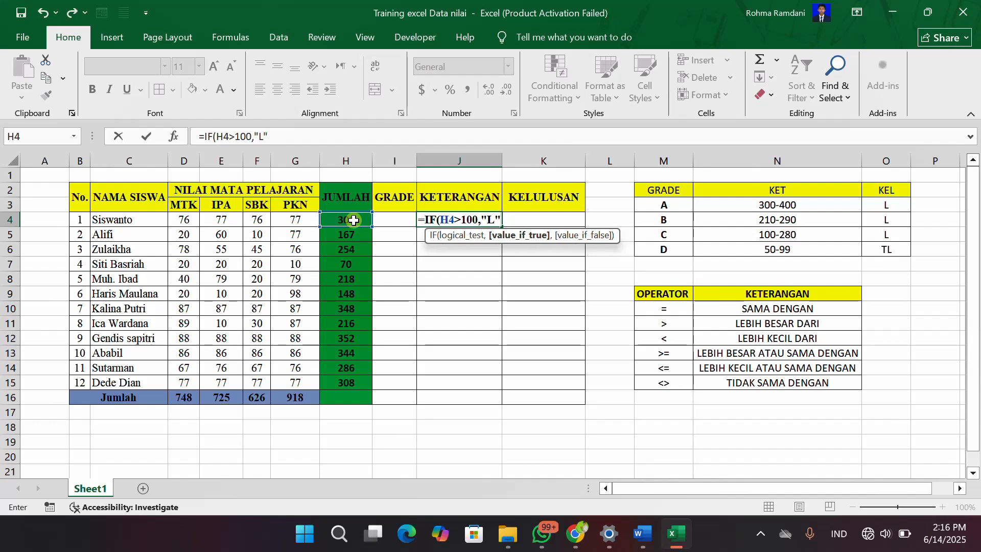
{"action": "type", "text": ")"}
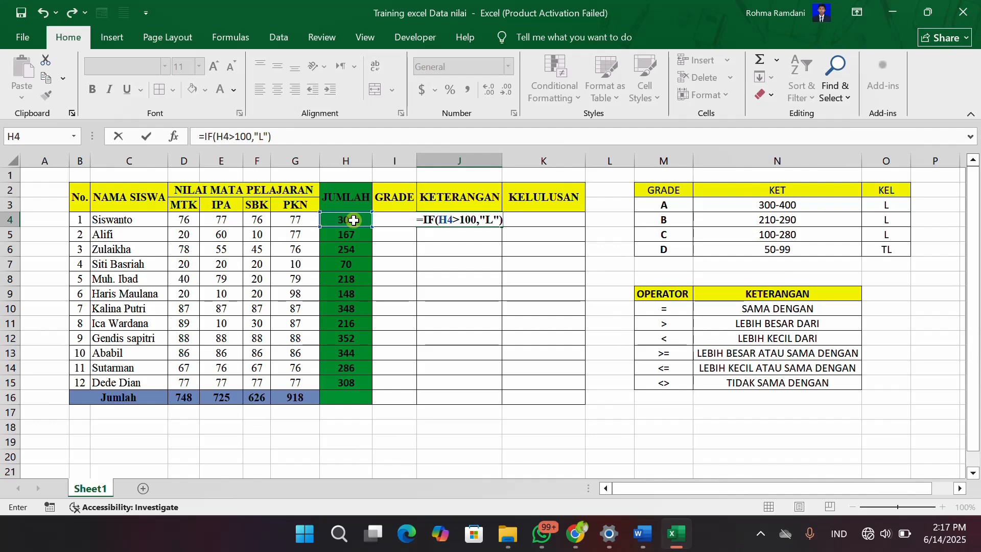
{"action": "key", "text": "Return"}
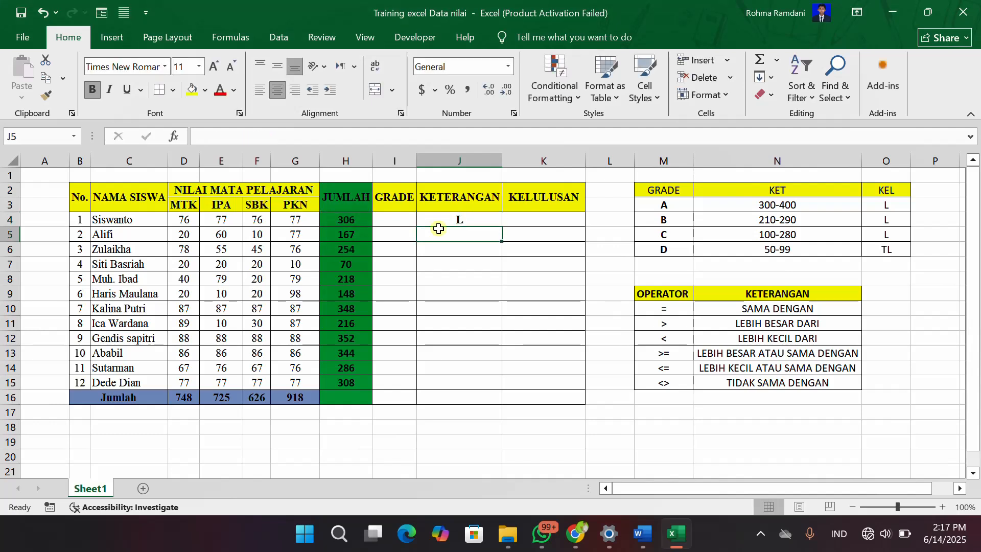
Fill the J4 formula down the KETERANGAN column through J15 and check the result in J7
{"action": "left_click", "coordinate": [469, 219]}
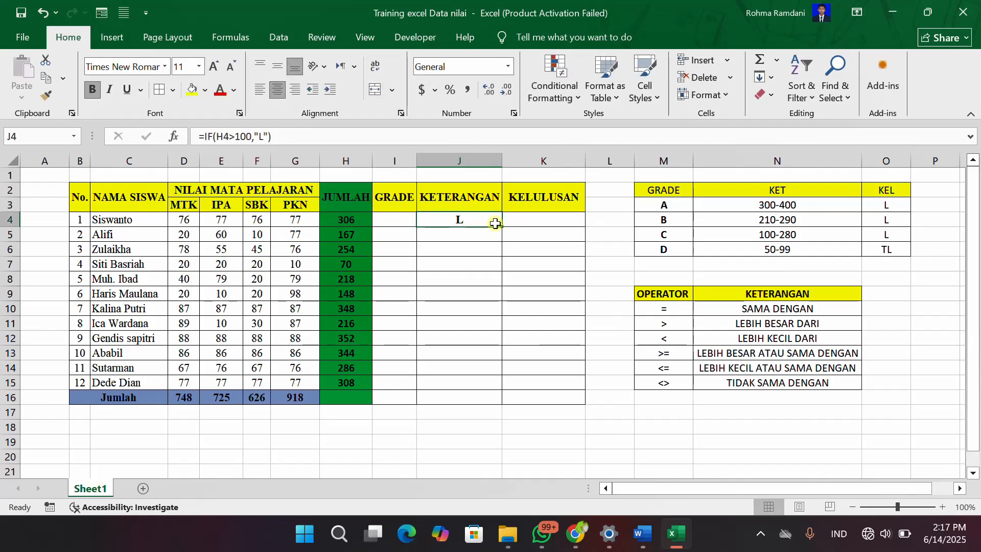
{"action": "double_click", "coordinate": [505, 228]}
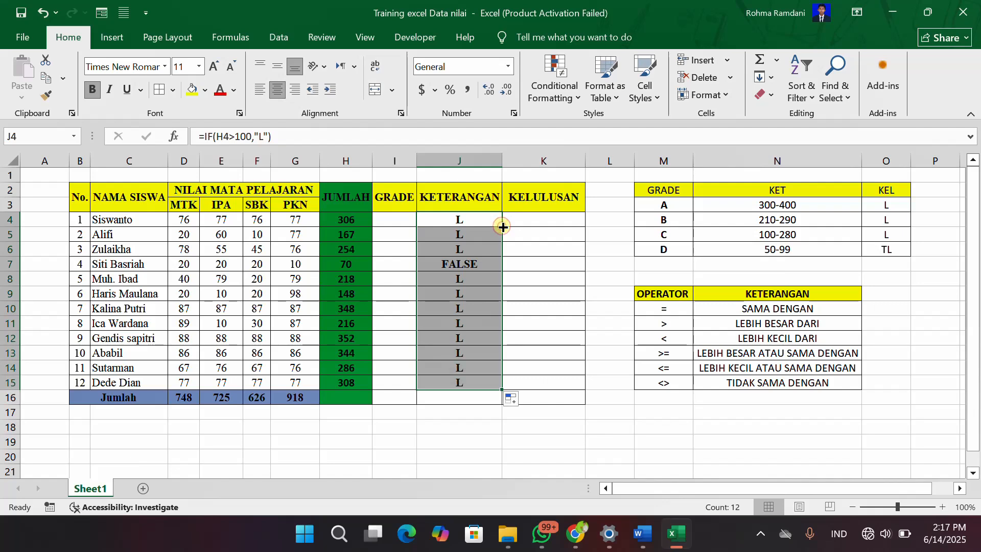
{"action": "left_click", "coordinate": [456, 295]}
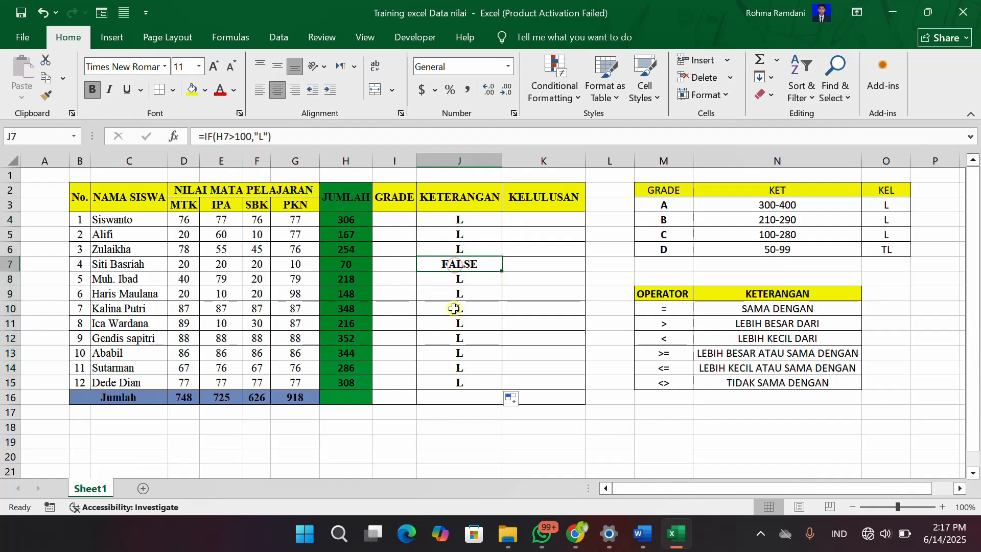
{"action": "left_click", "coordinate": [459, 265]}
{"action": "double_click", "coordinate": [459, 225]}
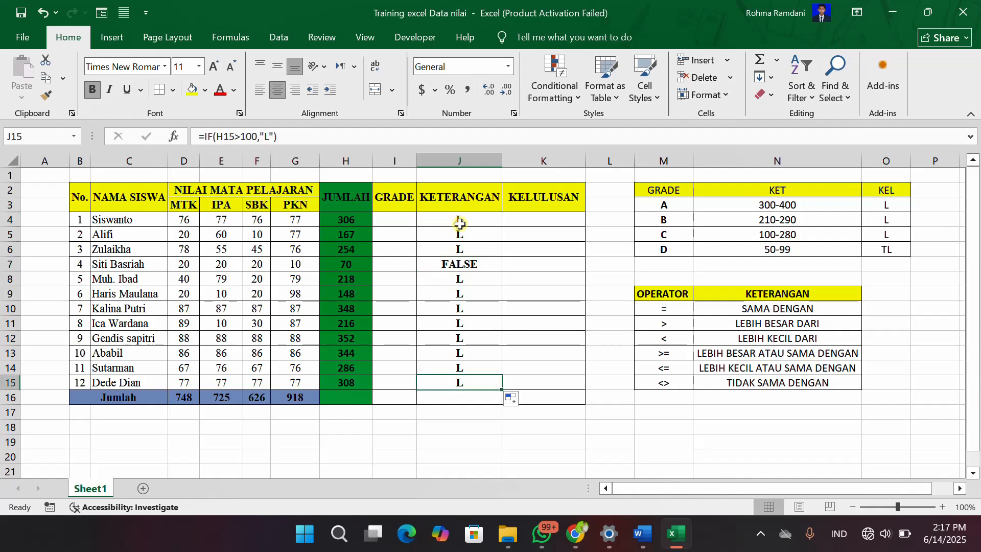
Add "TL" as the value if false in J4, making the formula =IF(H4>100,"L","TL")
{"action": "double_click", "coordinate": [461, 217]}
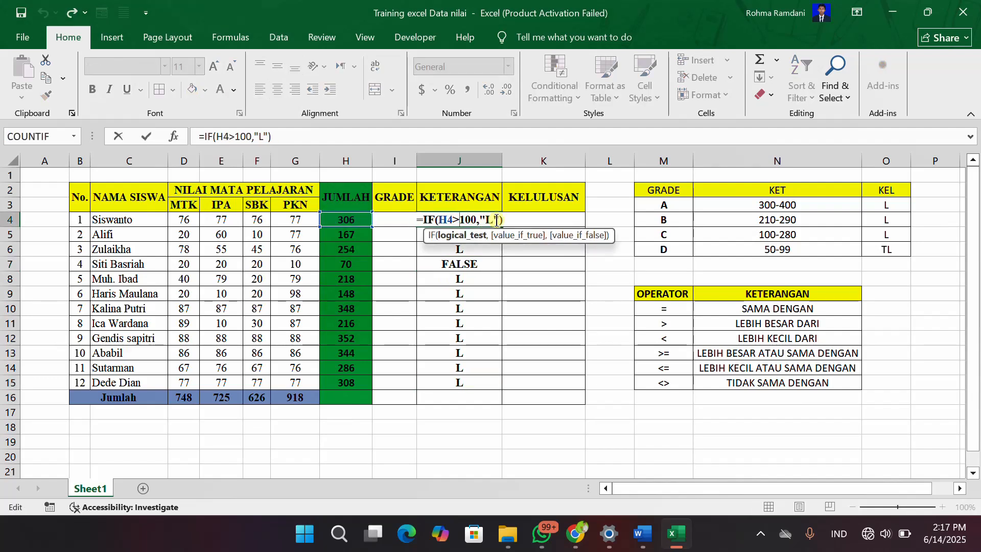
{"action": "left_click", "coordinate": [496, 220]}
{"action": "type", "text": ","}
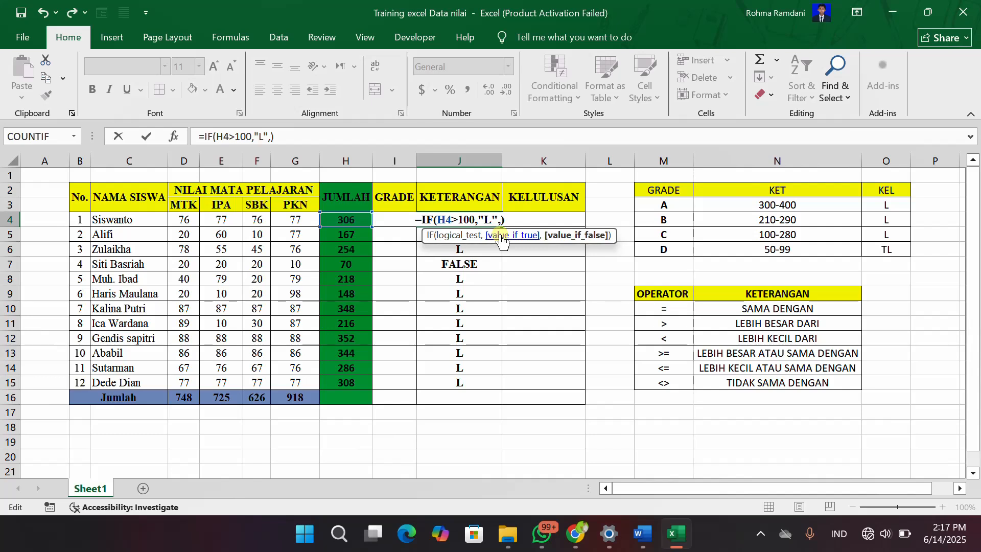
{"action": "type", "text": "\""}
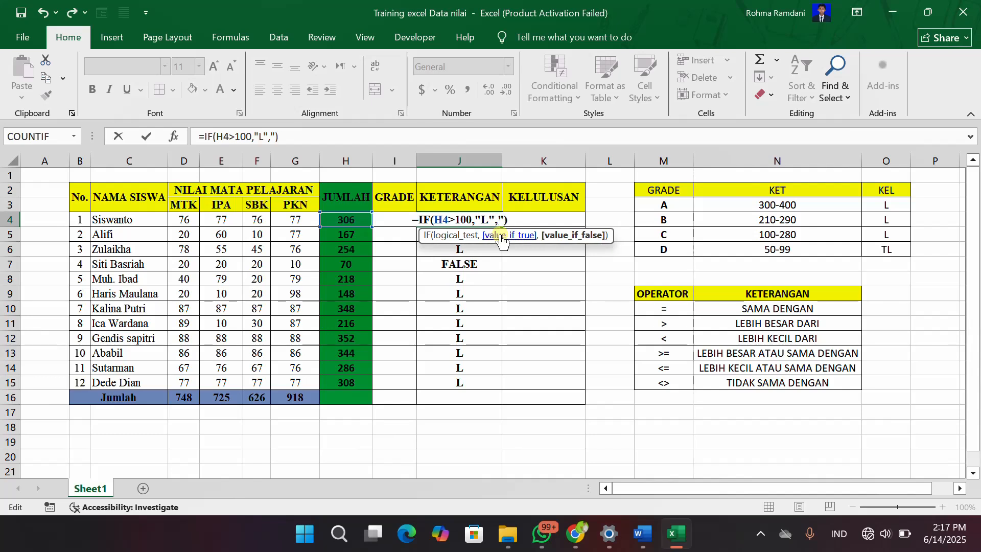
{"action": "type", "text": "TL"}
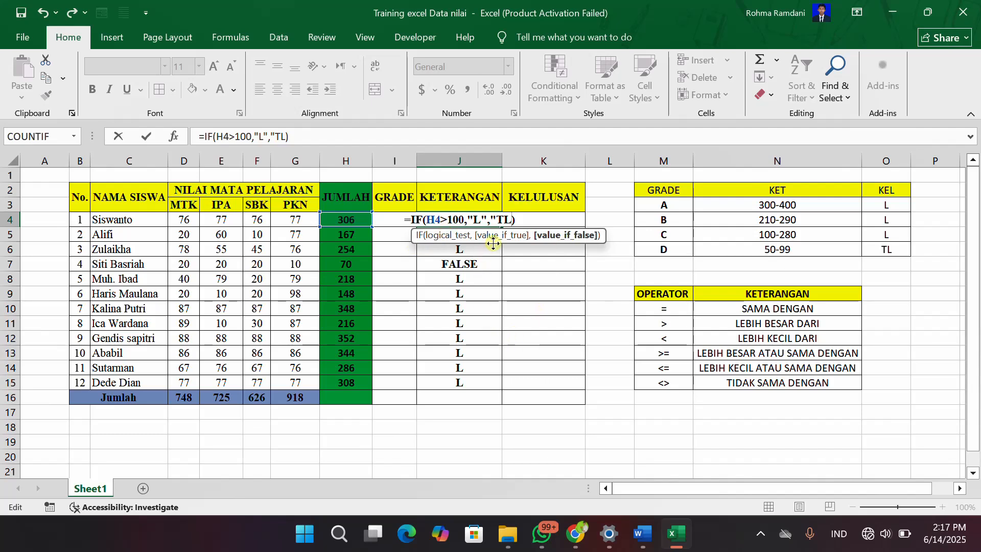
{"action": "key", "text": "Return"}
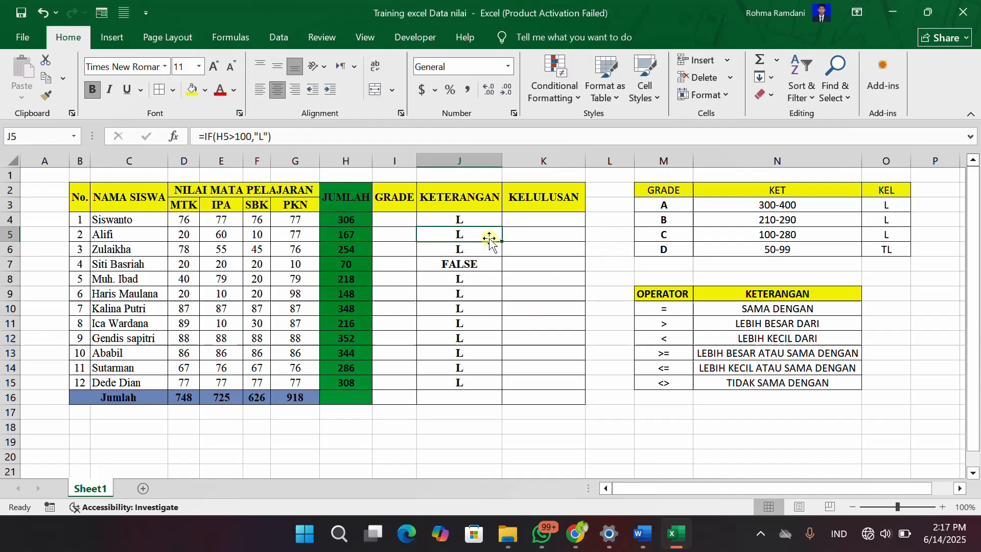
Fill the two-outcome IF formula from J4 down through J15 for all students
{"action": "left_click", "coordinate": [485, 221]}
{"action": "double_click", "coordinate": [502, 227]}
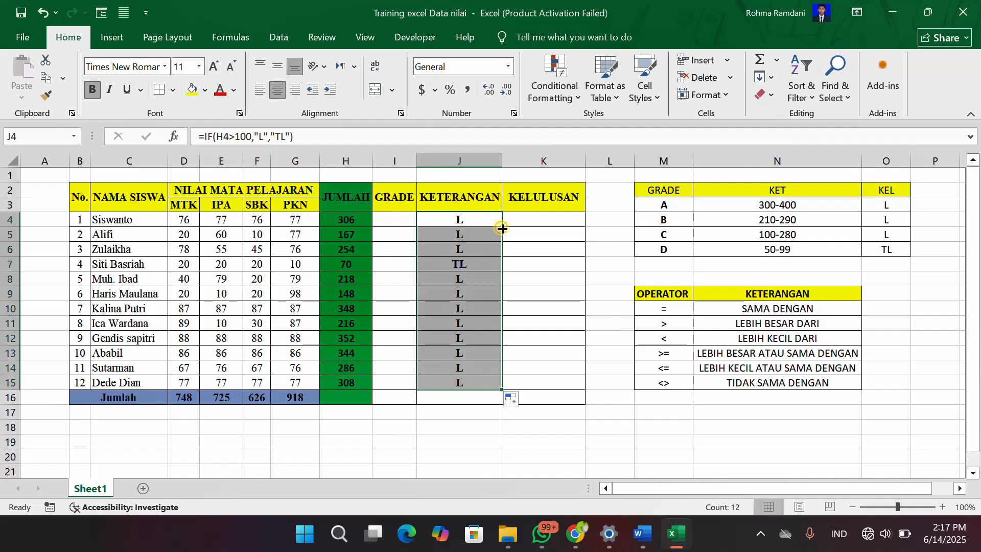
{"action": "left_click", "coordinate": [462, 307]}
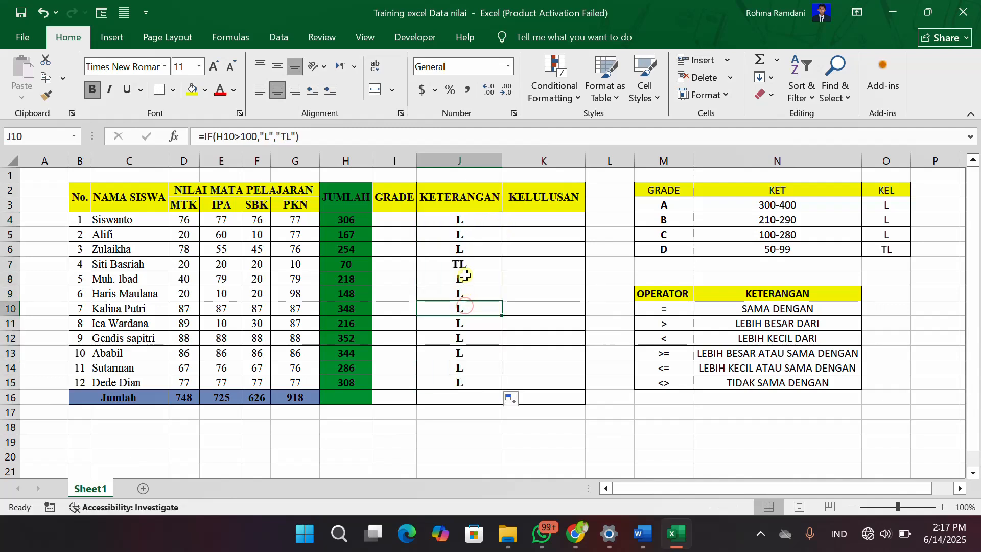
Examine the KETERANGAN result and JUMLAH in row 7, the empty KELULUSAN cells, and the = and > entries in the operator table
{"action": "left_click", "coordinate": [462, 261]}
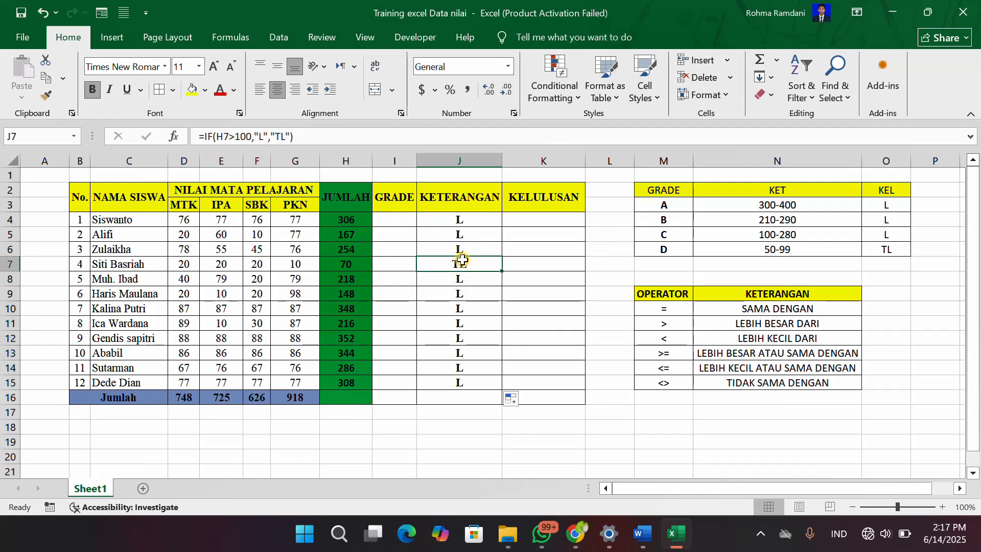
{"action": "left_click", "coordinate": [344, 264]}
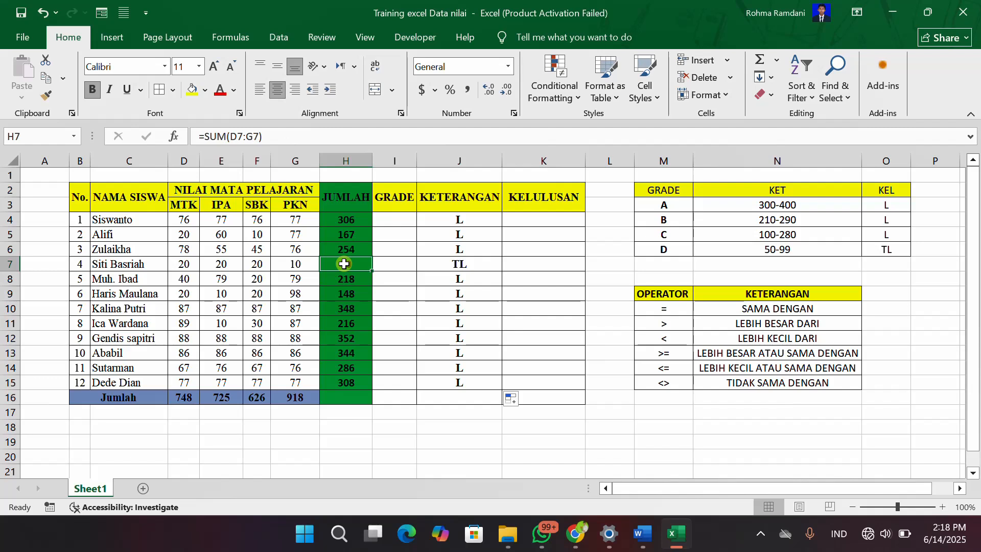
{"action": "left_click", "coordinate": [472, 217]}
{"action": "left_click", "coordinate": [518, 214]}
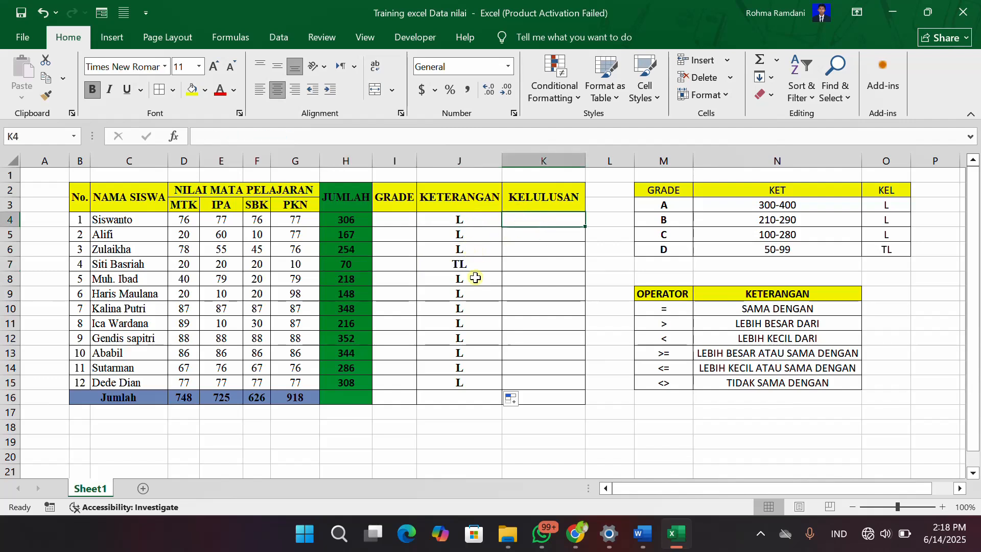
{"action": "left_click", "coordinate": [473, 263]}
{"action": "left_click", "coordinate": [541, 267]}
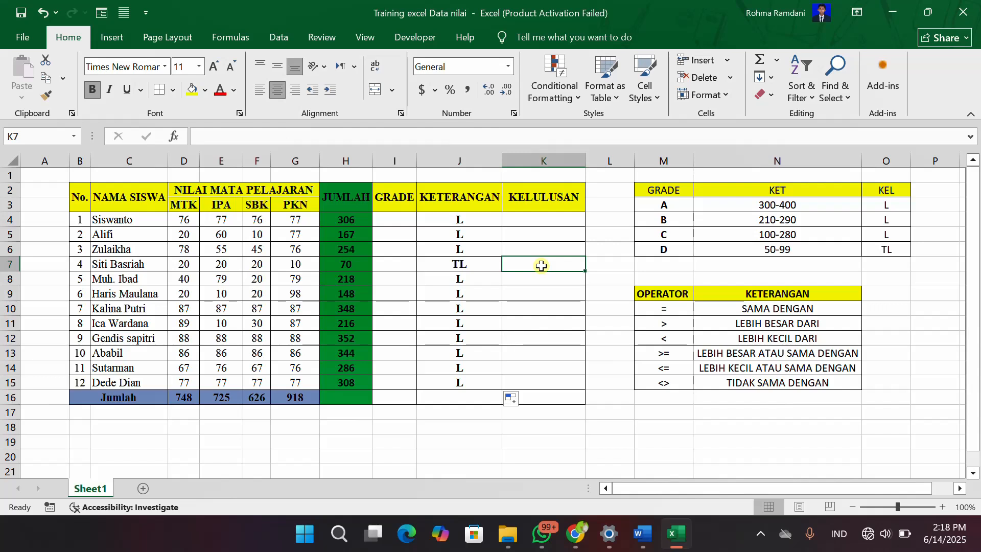
{"action": "left_click", "coordinate": [674, 309]}
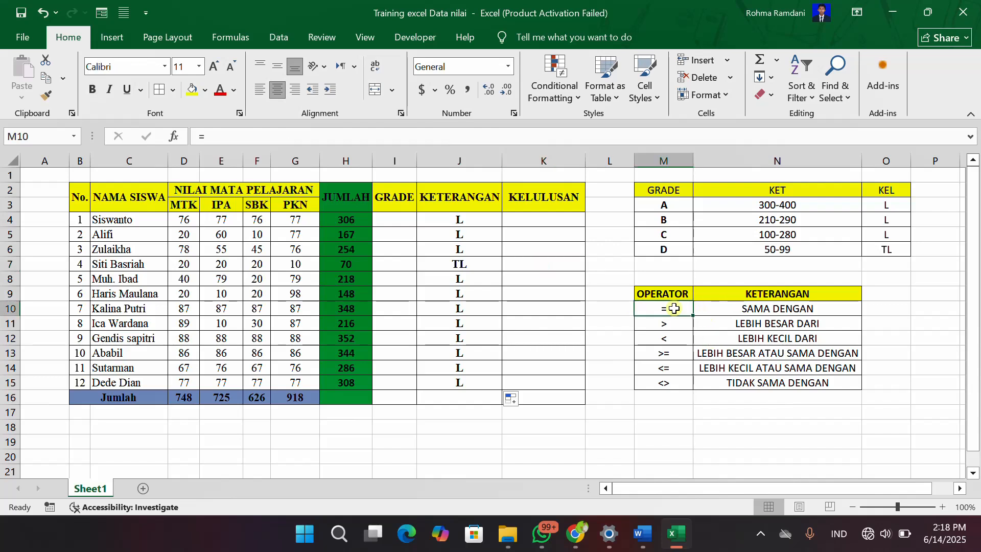
{"action": "left_click", "coordinate": [664, 325]}
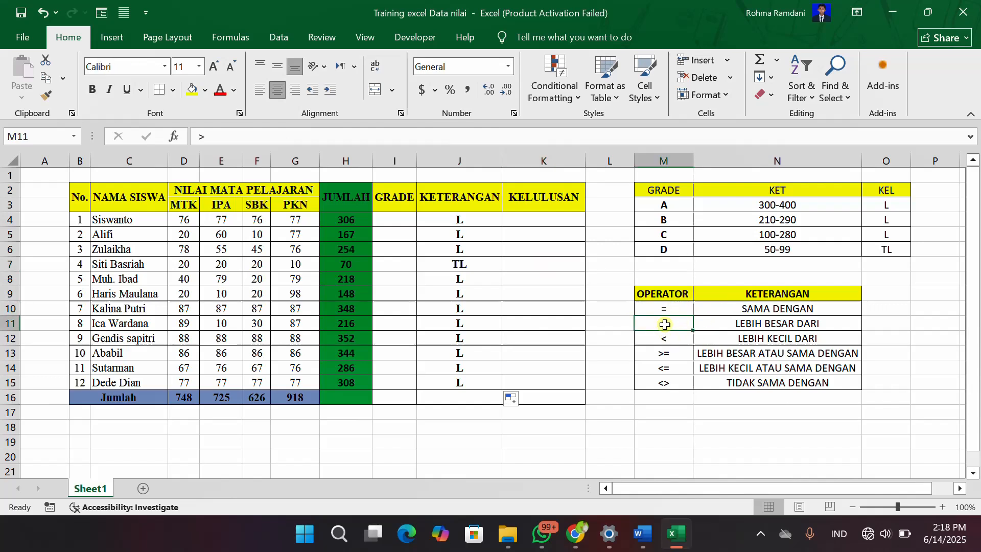
{"action": "left_click", "coordinate": [668, 311]}
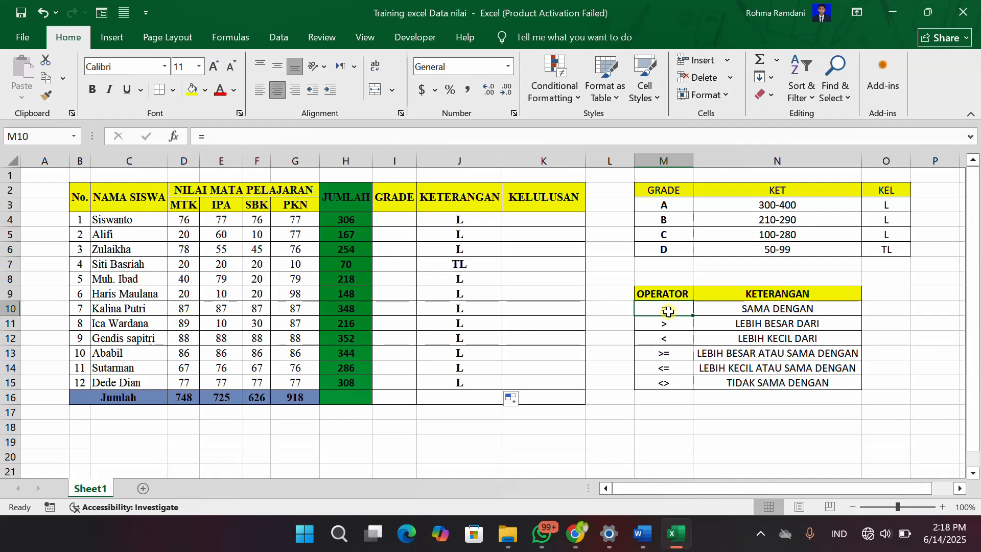
Begin an IF formula in cell K4 of the KELULUSAN column that refers to J4, as =IF(J4="LULLUS"
{"action": "left_click", "coordinate": [532, 220]}
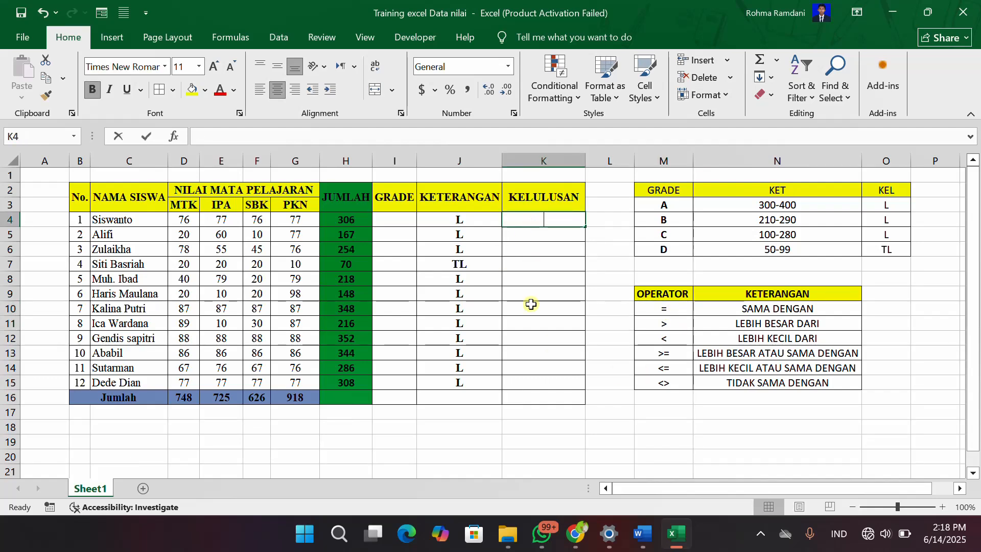
{"action": "type", "text": "=IF"}
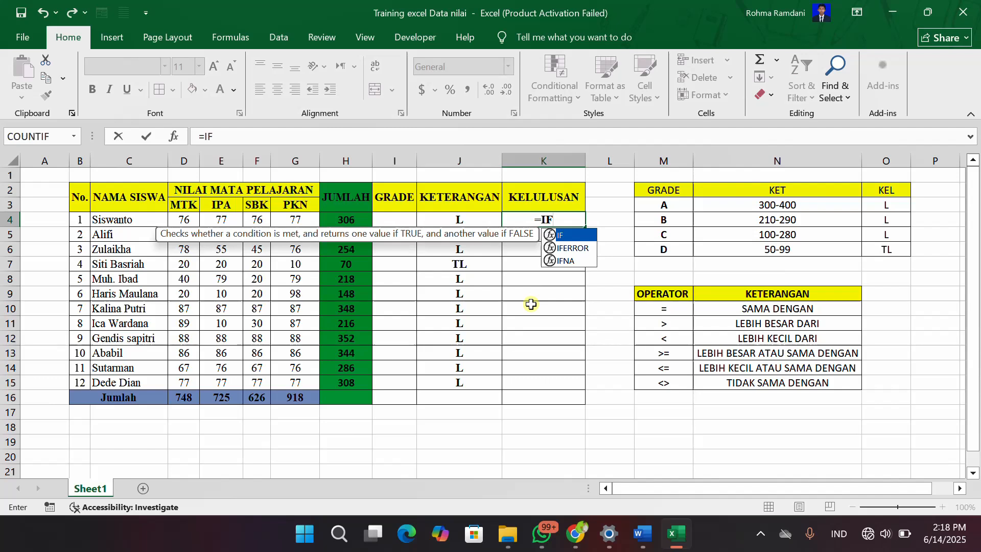
{"action": "type", "text": "("}
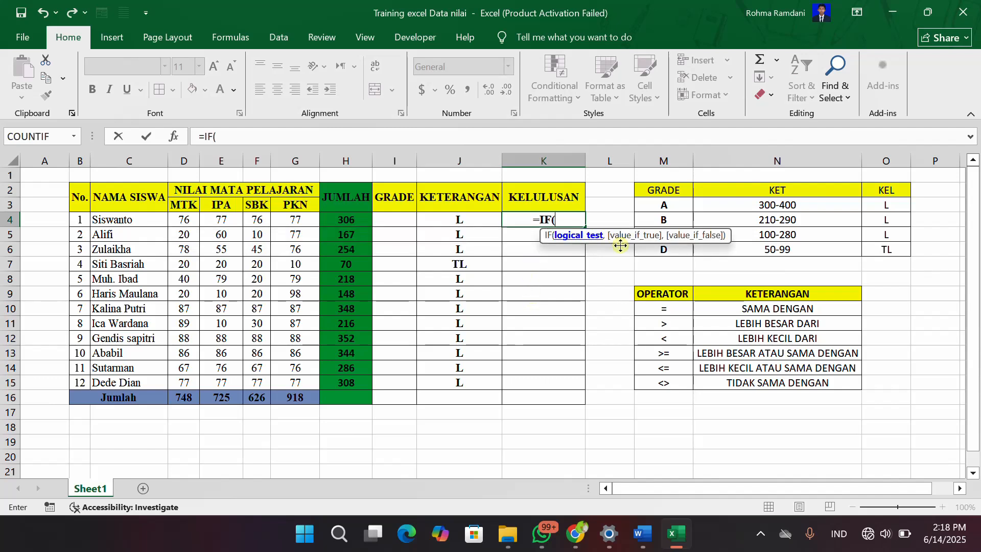
{"action": "left_click", "coordinate": [459, 219]}
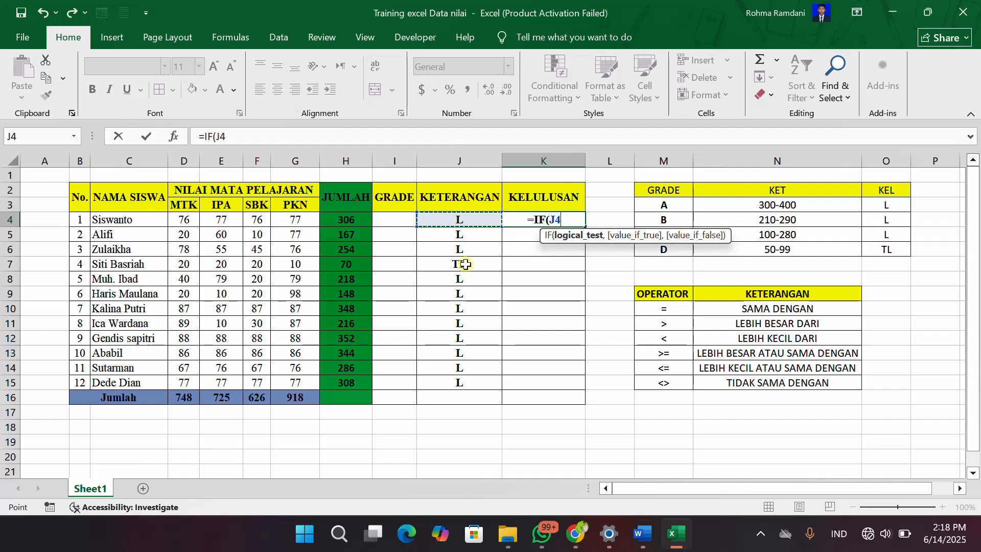
{"action": "type", "text": "="}
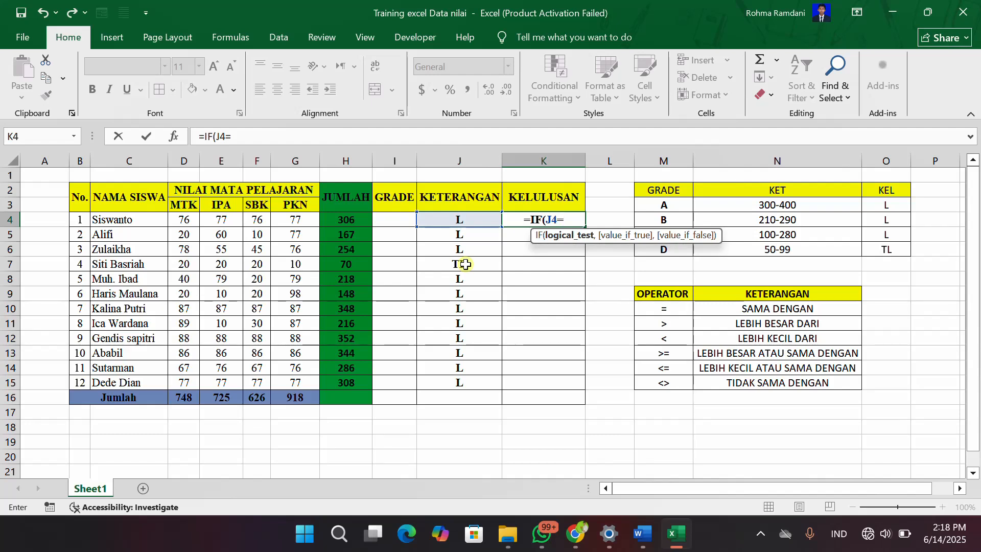
{"action": "type", "text": "\""}
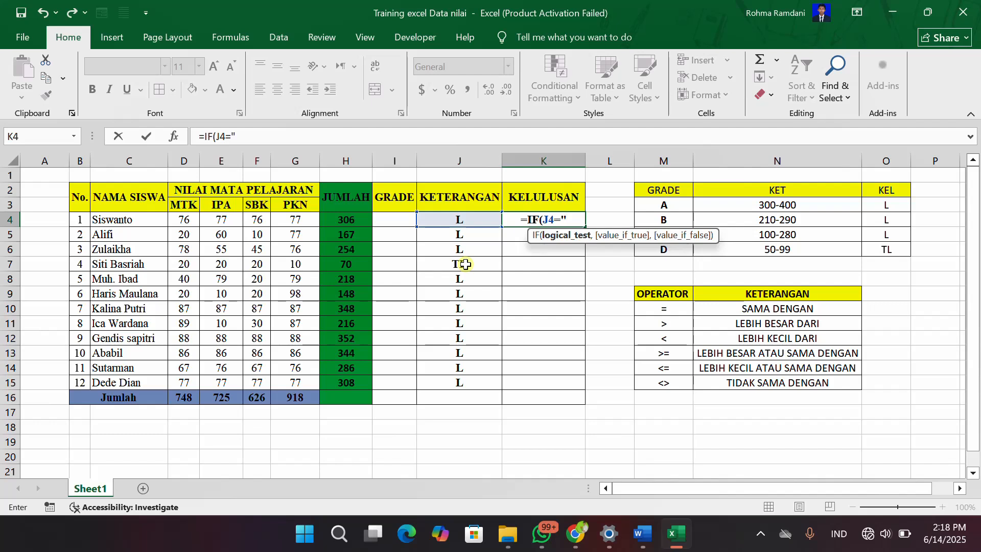
{"action": "type", "text": "LULLUS"}
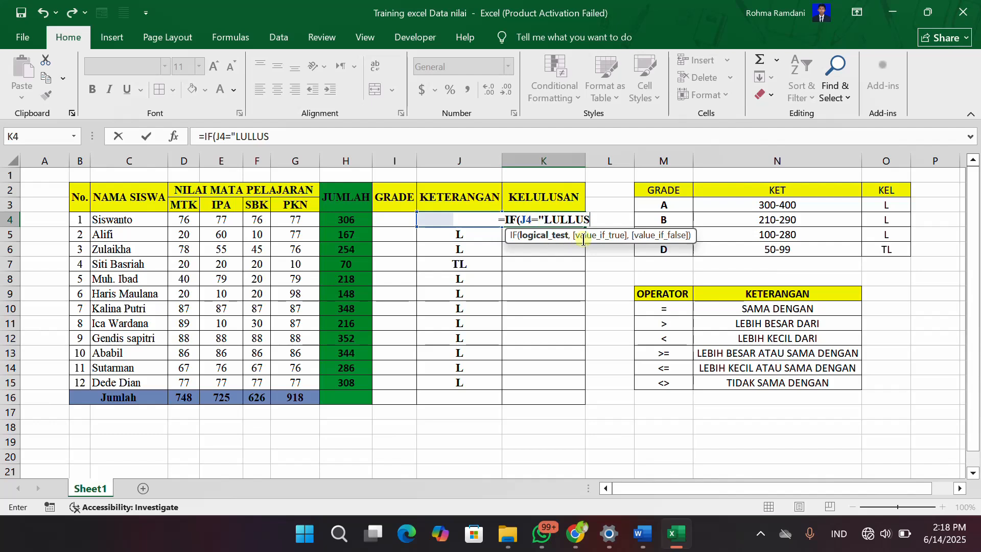
{"action": "type", "text": "\""}
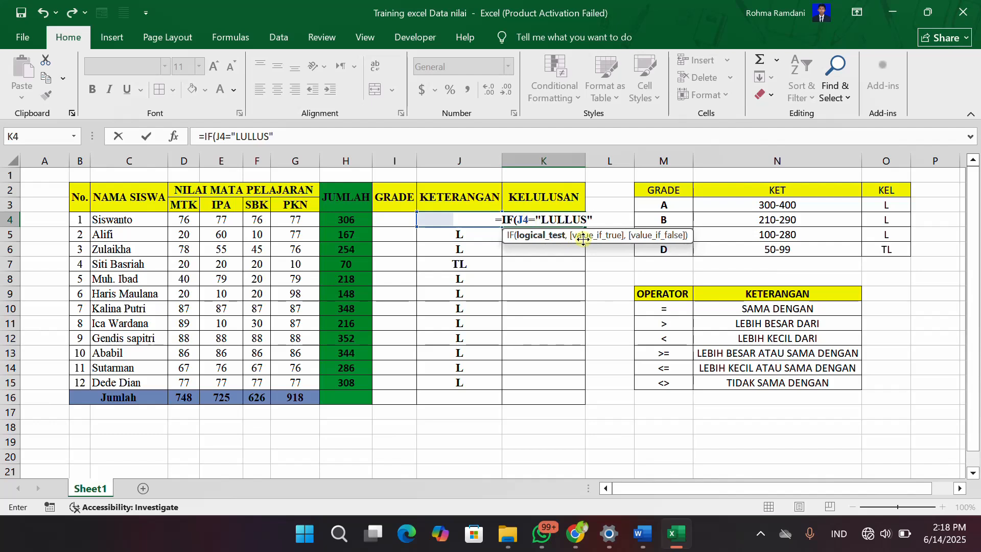
Make "LULLUS" the value if true in the K4 formula, add "TIDAK LULUS" as the value if false, and close the parenthesis
{"action": "left_click", "coordinate": [536, 217]}
{"action": "type", "text": ","}
{"action": "left_click", "coordinate": [597, 214]}
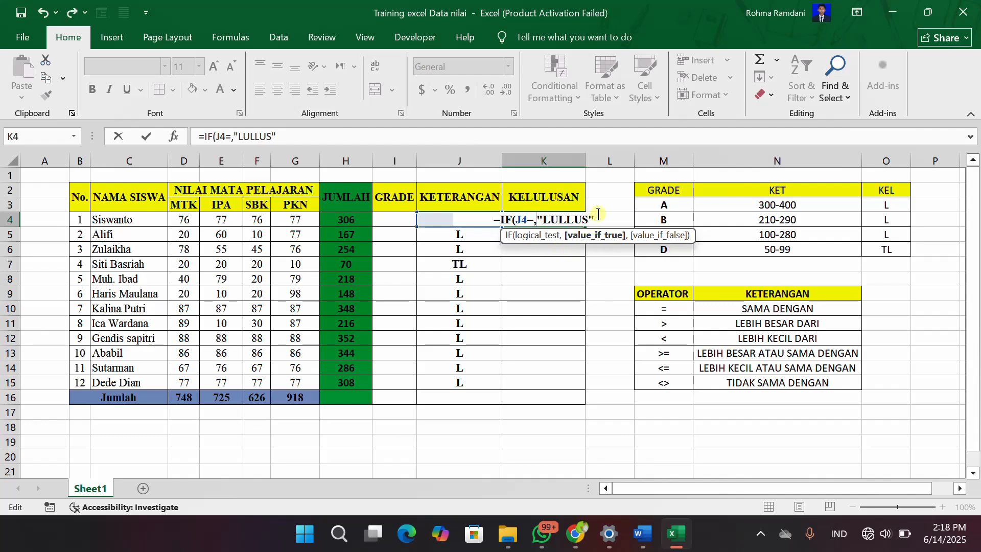
{"action": "type", "text": ","}
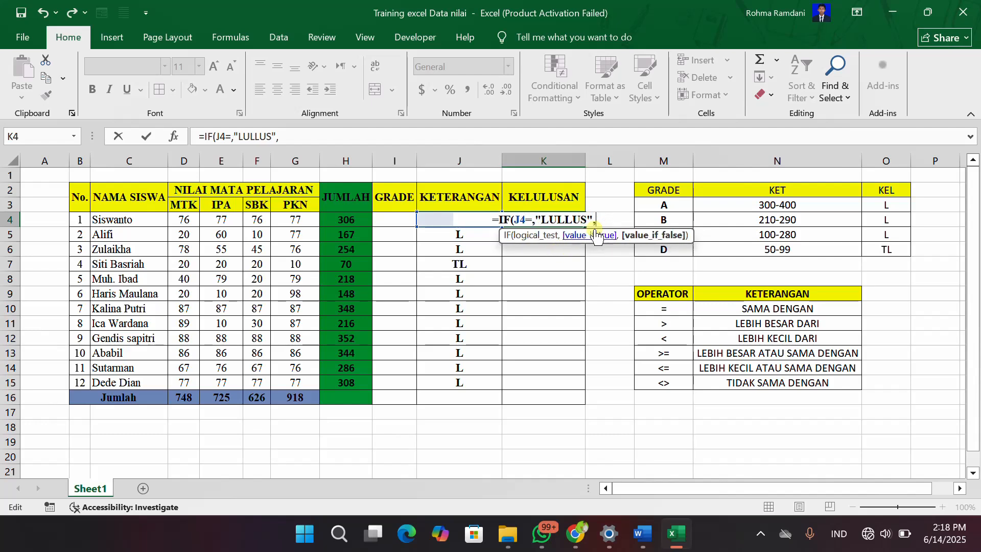
{"action": "type", "text": "\""}
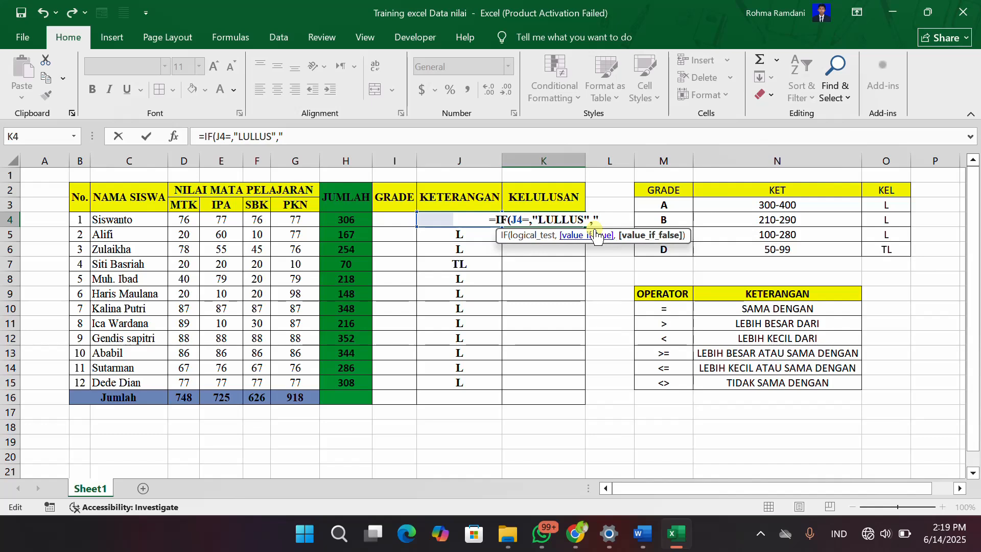
{"action": "type", "text": "TID"}
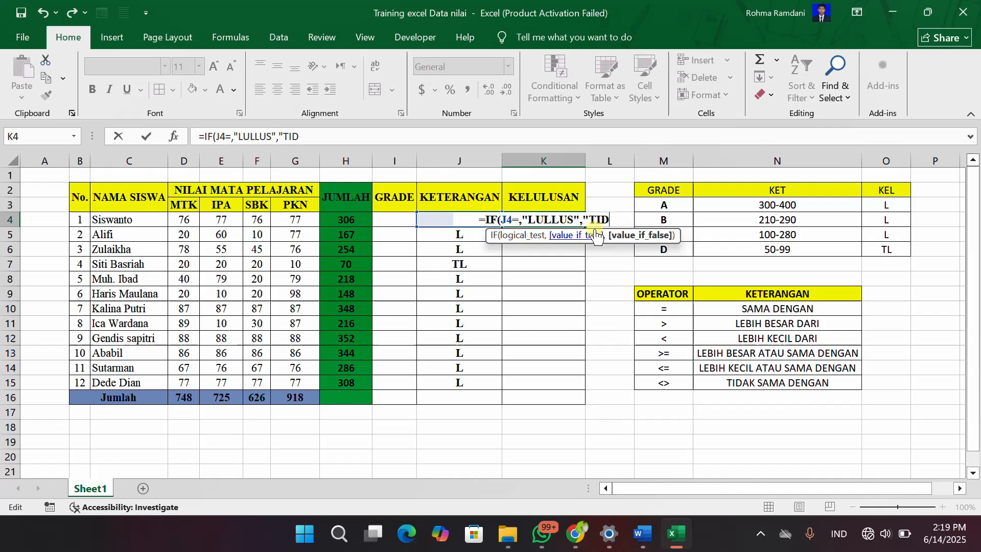
{"action": "type", "text": "AK LUL"}
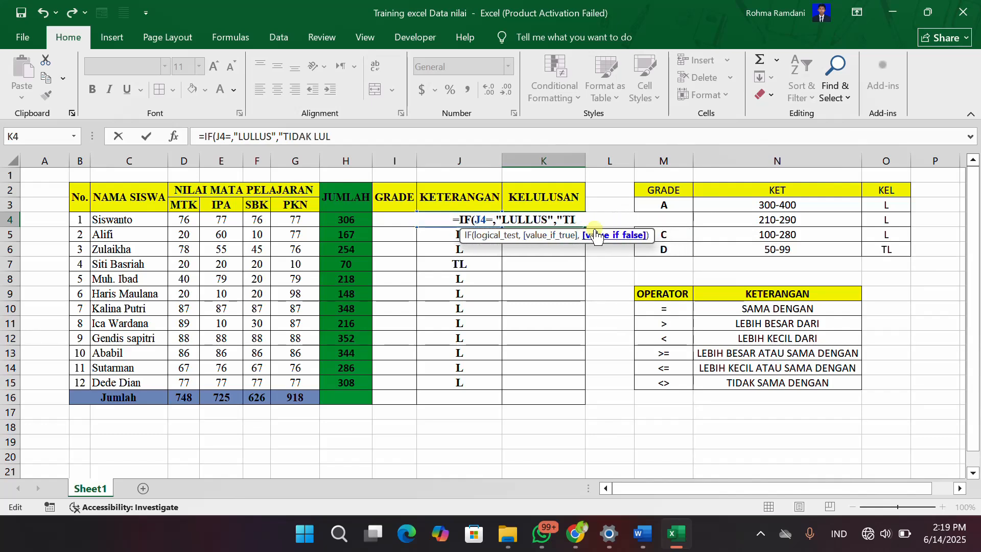
{"action": "type", "text": "US\""}
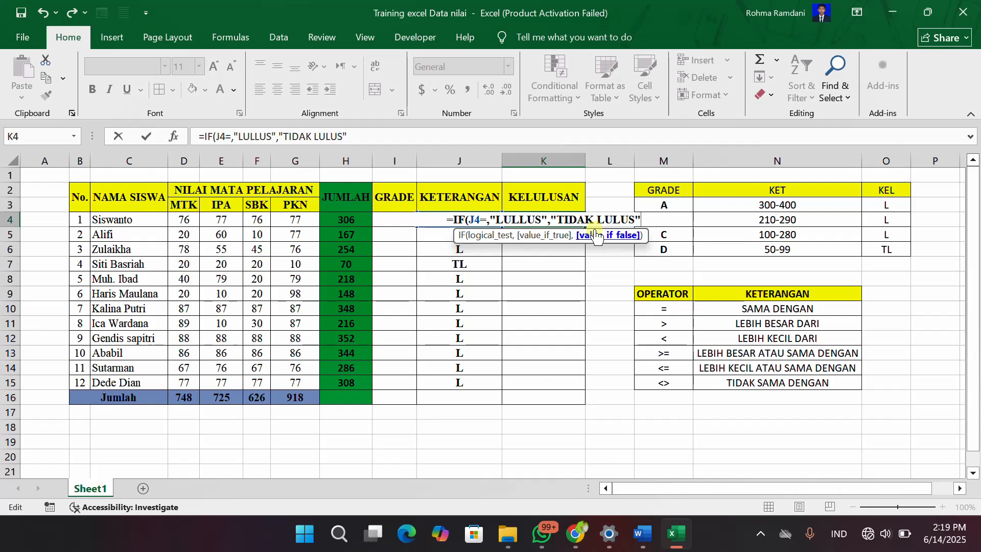
{"action": "type", "text": ")"}
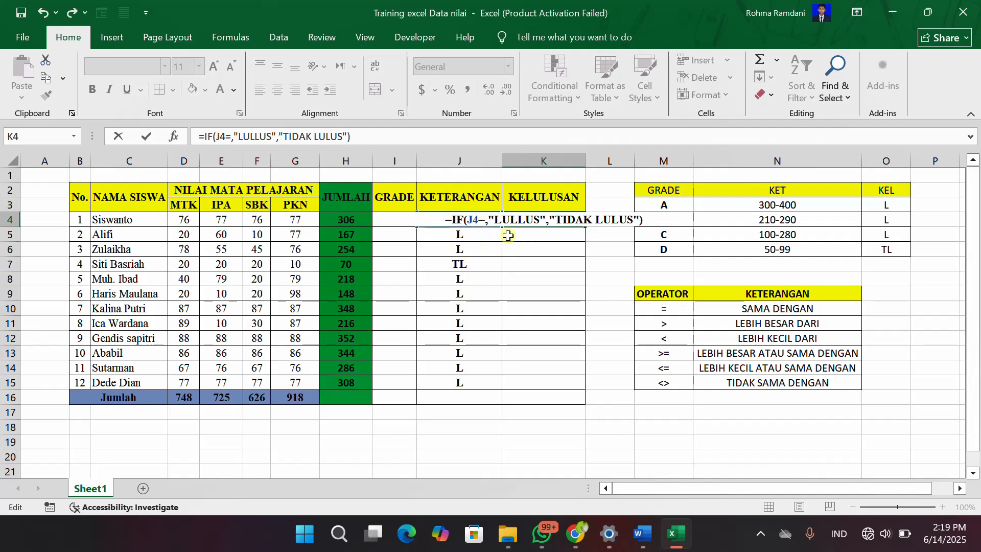
Complete the logical test with "L" and enter the K4 formula as =IF(J4="L","LULLUS","TIDAK LULUS")
{"action": "left_click", "coordinate": [487, 219]}
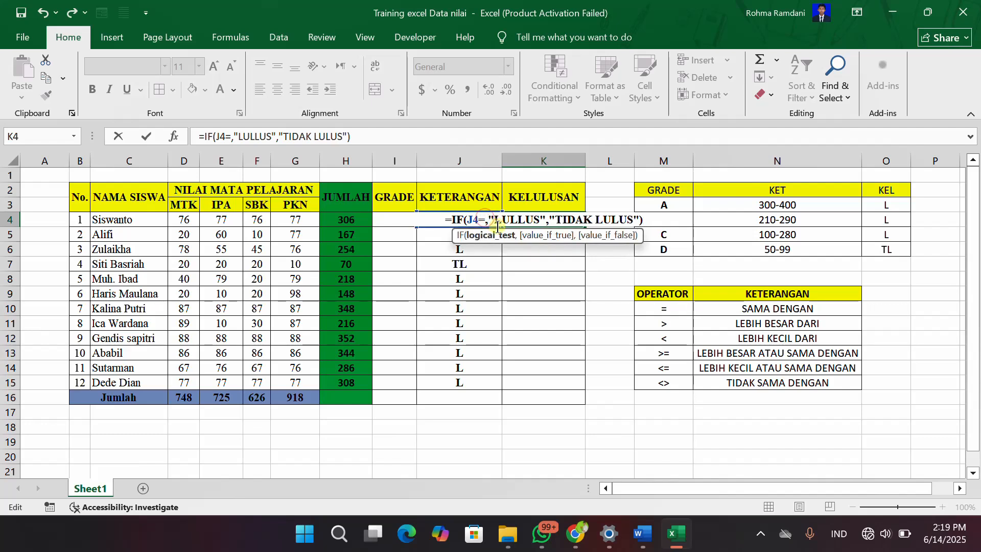
{"action": "type", "text": "\""}
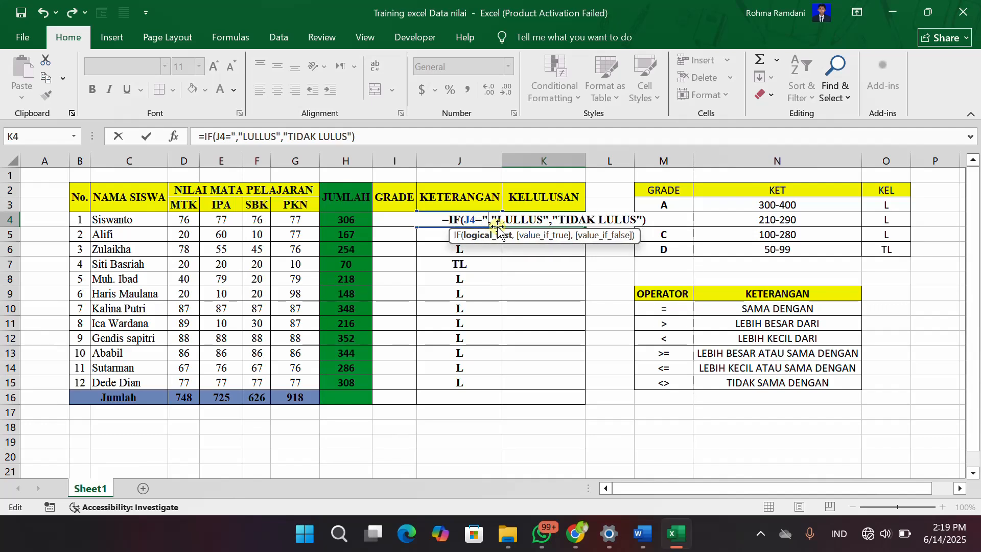
{"action": "type", "text": "l\""}
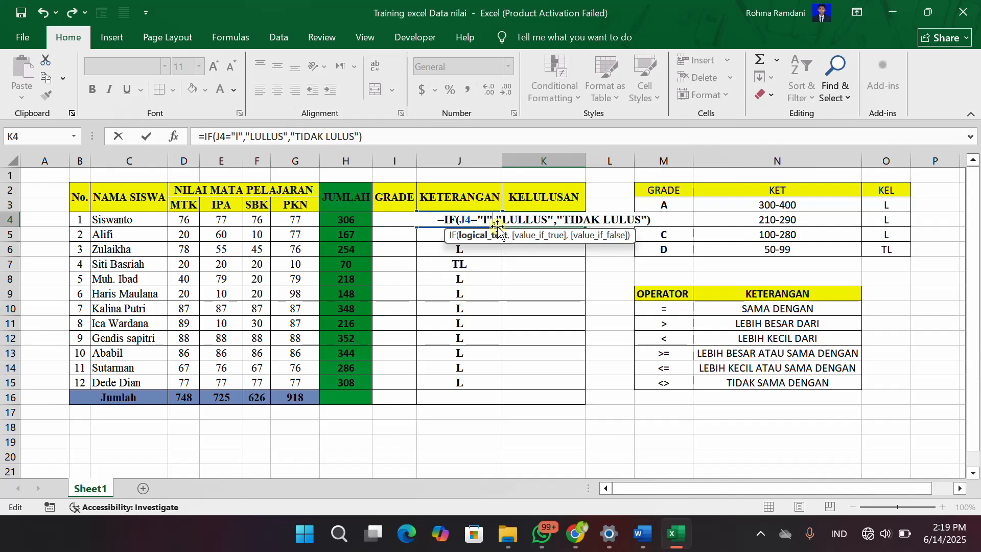
{"action": "key", "text": "BackSpace"}
{"action": "key", "text": "BackSpace"}
{"action": "type", "text": "L"}
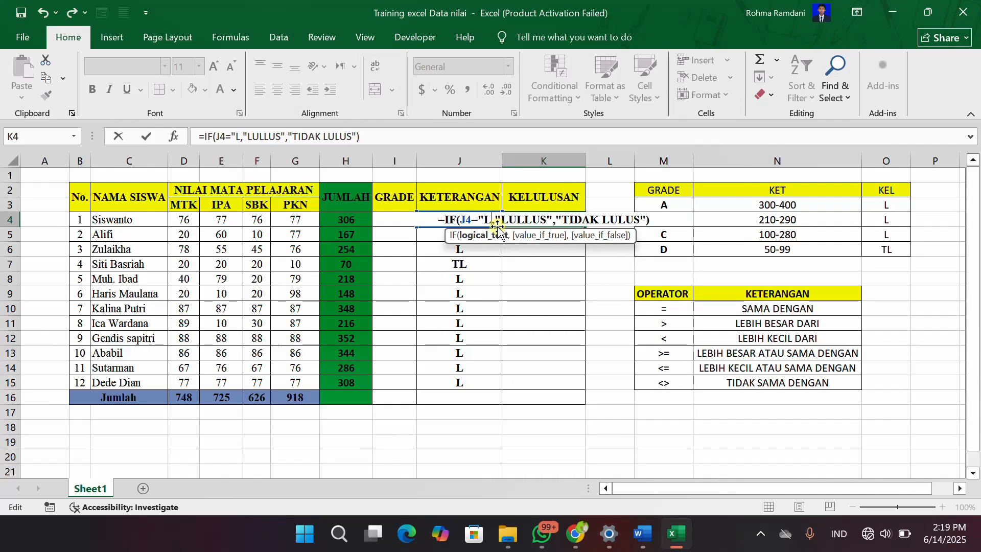
{"action": "type", "text": "\""}
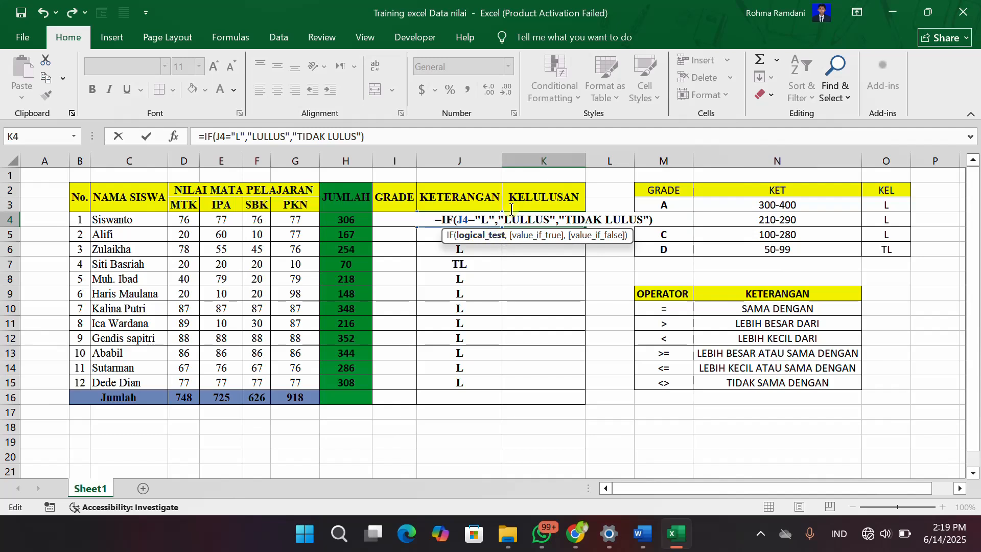
{"action": "key", "text": "Return"}
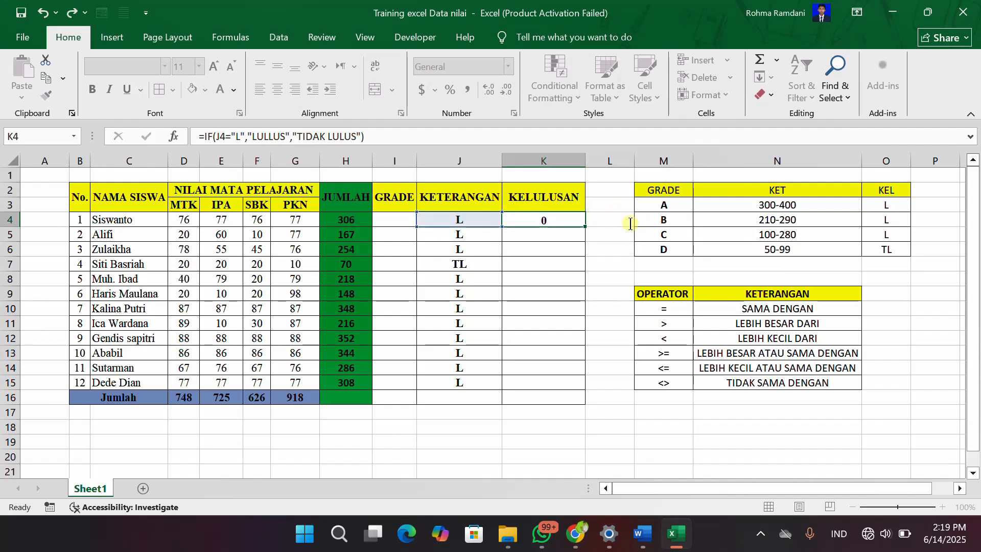
Fill the K4 formula down the KELULUSAN column through K15 and check the copied formulas in K9 and K7
{"action": "left_click", "coordinate": [551, 221]}
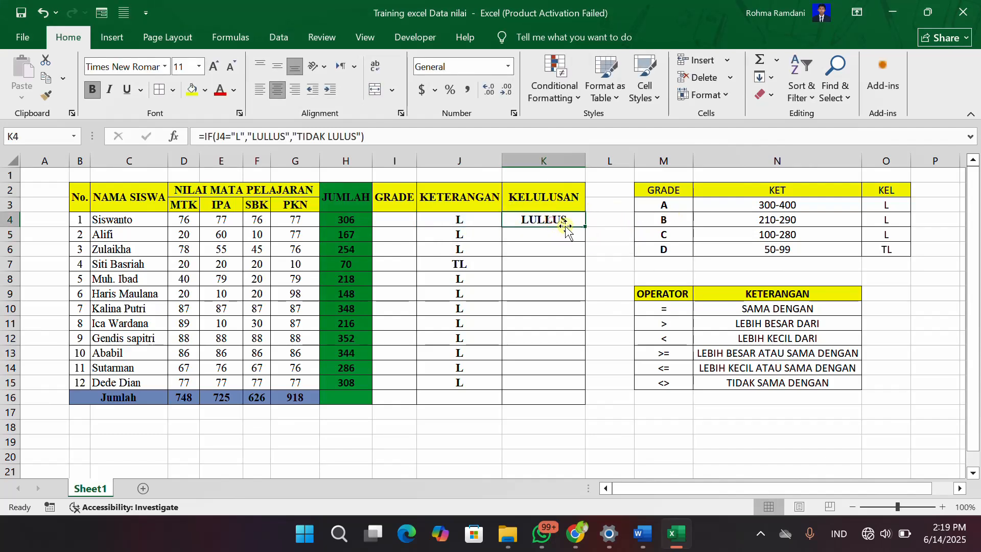
{"action": "double_click", "coordinate": [583, 226]}
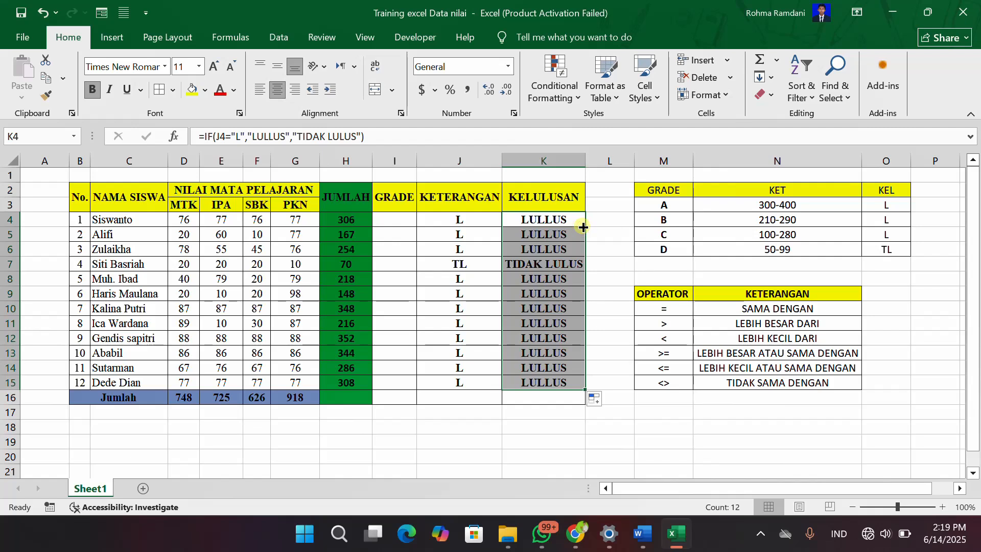
{"action": "left_click", "coordinate": [521, 292]}
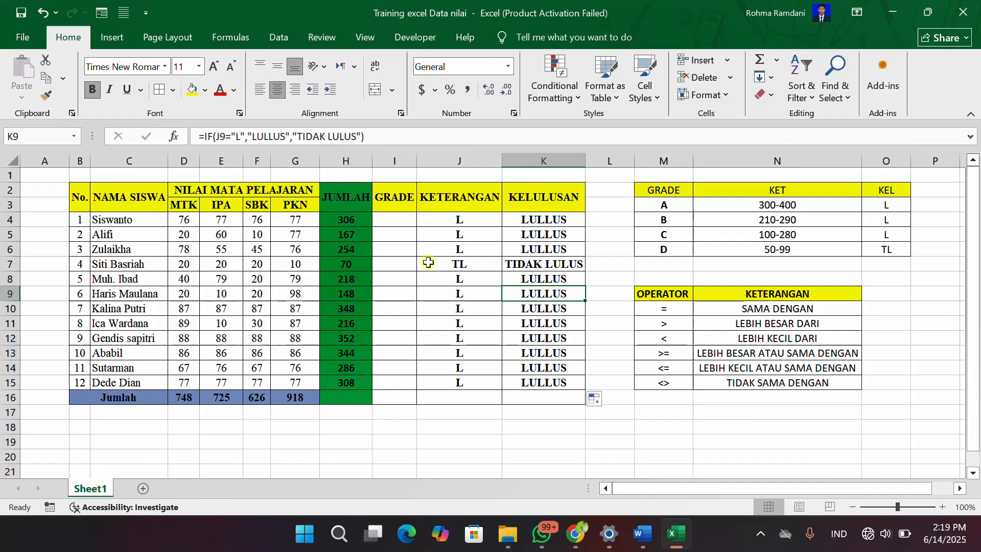
{"action": "left_click", "coordinate": [545, 265]}
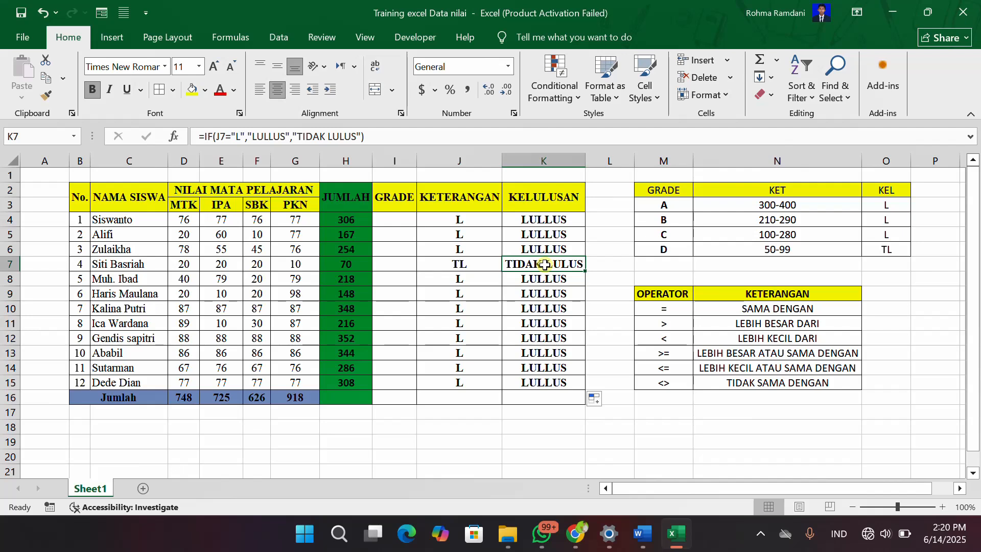
Review grades A to D in the GRADE reference table and the >= entry in the operator table
{"action": "left_click", "coordinate": [668, 205]}
{"action": "left_click", "coordinate": [669, 220]}
{"action": "left_click", "coordinate": [667, 235]}
{"action": "left_click", "coordinate": [676, 249]}
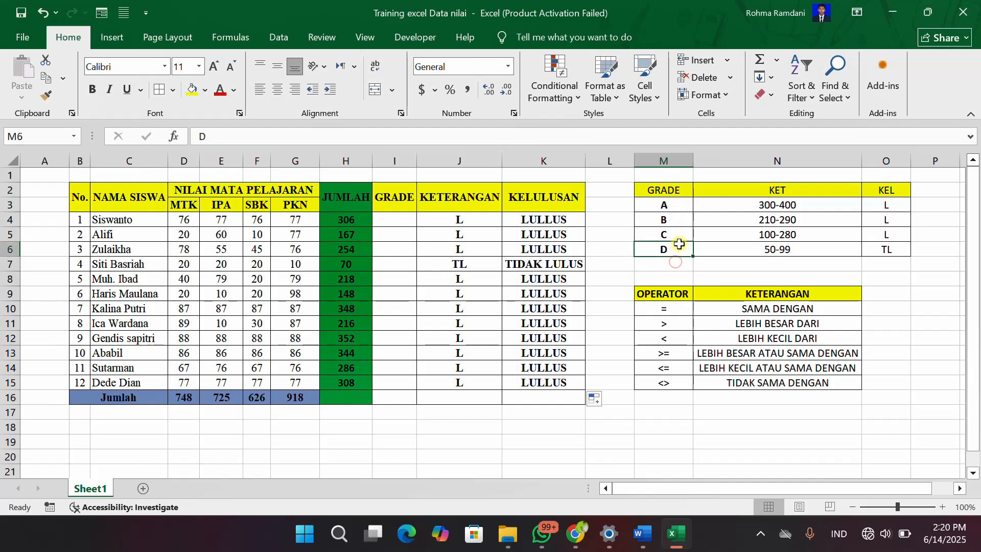
{"action": "left_click", "coordinate": [678, 244]}
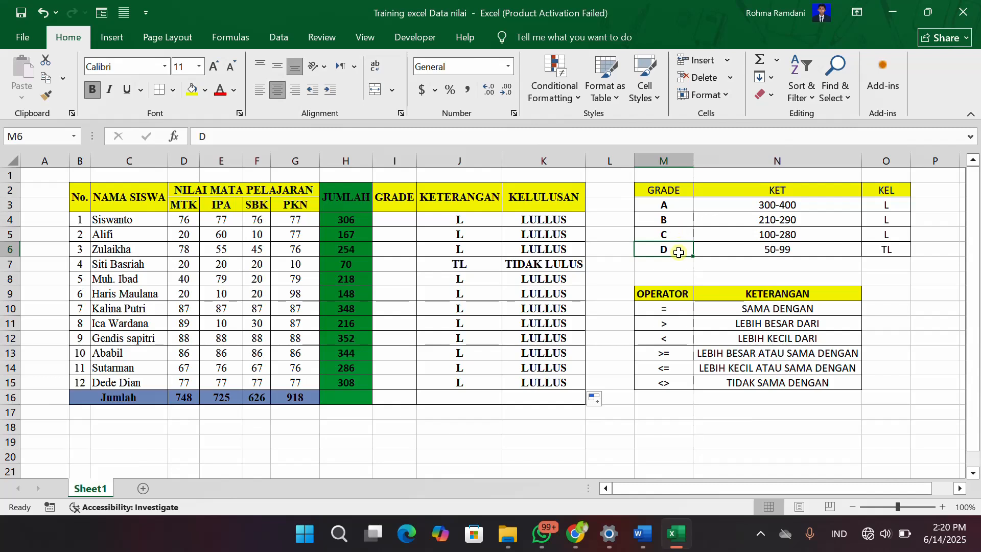
{"action": "left_click", "coordinate": [675, 354]}
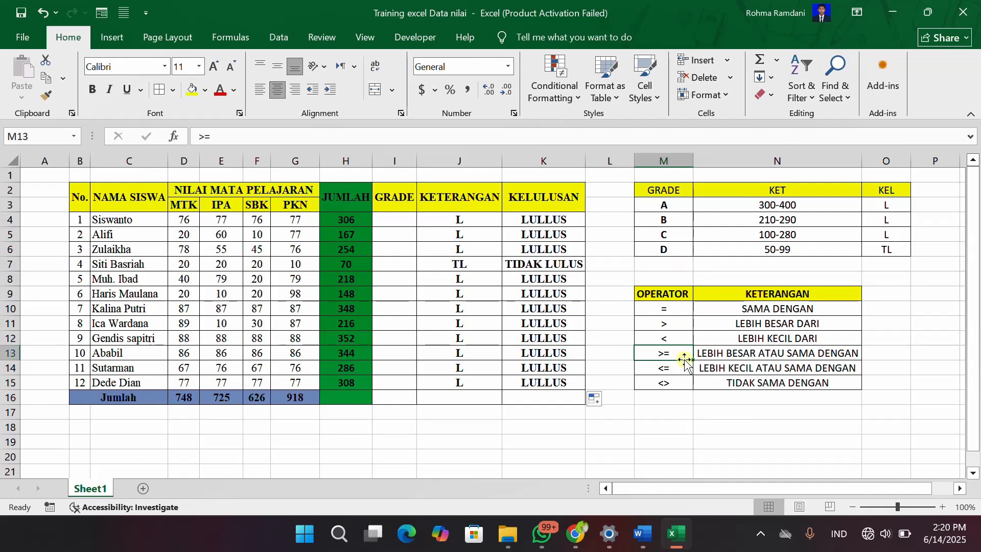
Begin the GRADE formula in I4 with =IF(H4>=300,"A", so totals of at least 300 get grade A
{"action": "left_click", "coordinate": [390, 219]}
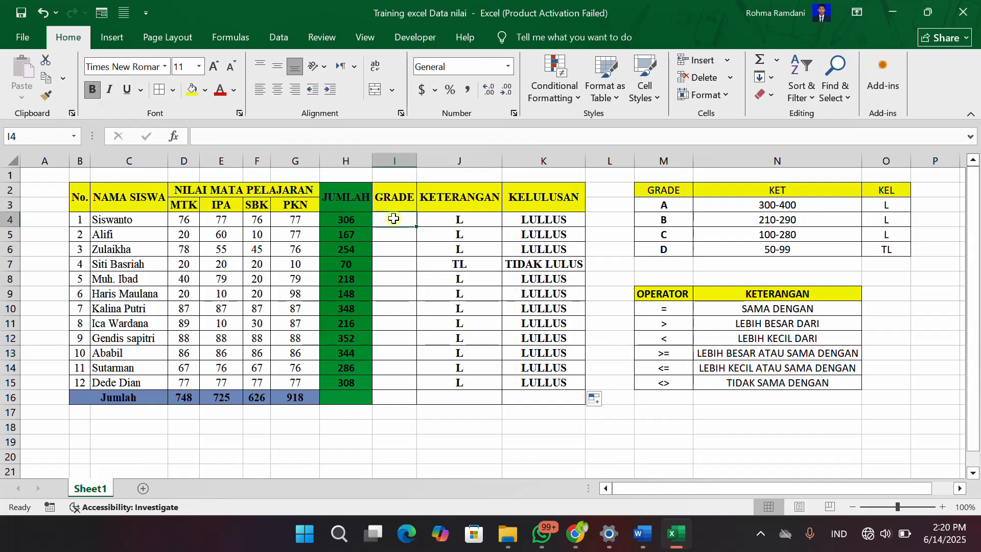
{"action": "type", "text": "="}
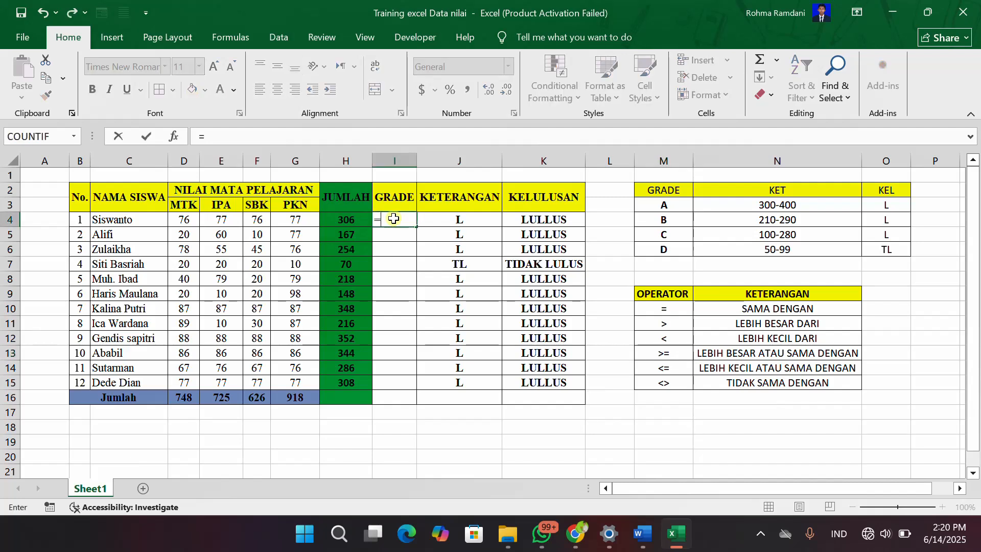
{"action": "type", "text": "IF("}
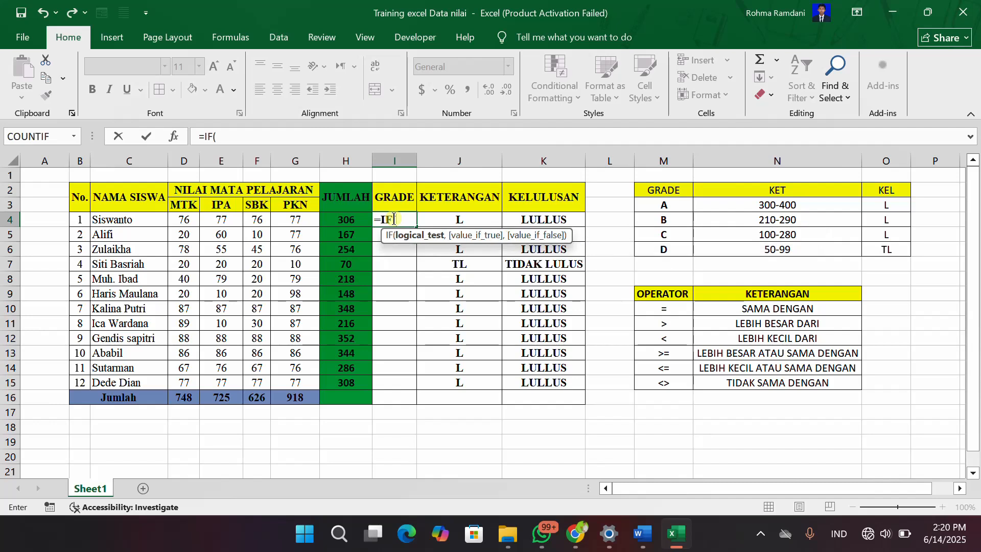
{"action": "left_click", "coordinate": [350, 217]}
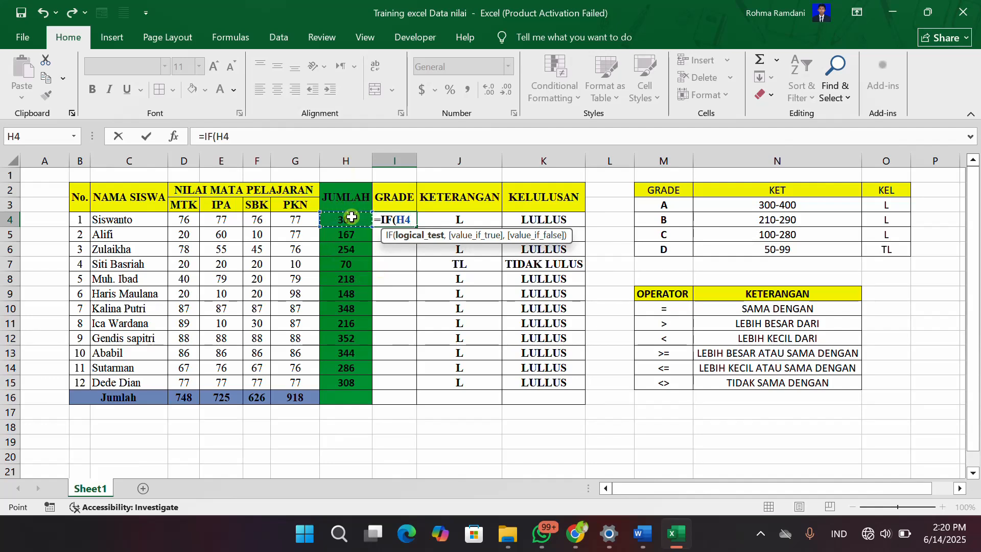
{"action": "type", "text": ">="}
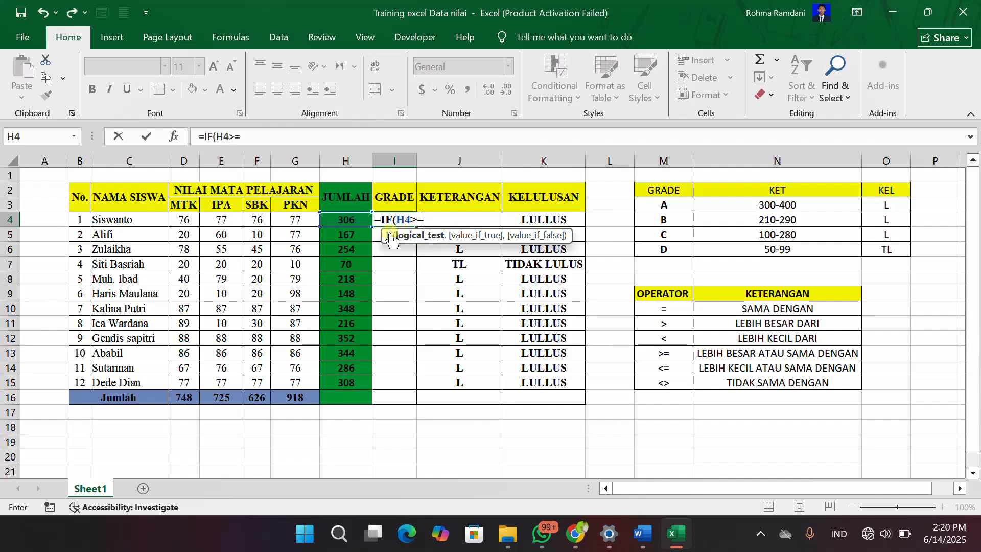
{"action": "type", "text": "300,"}
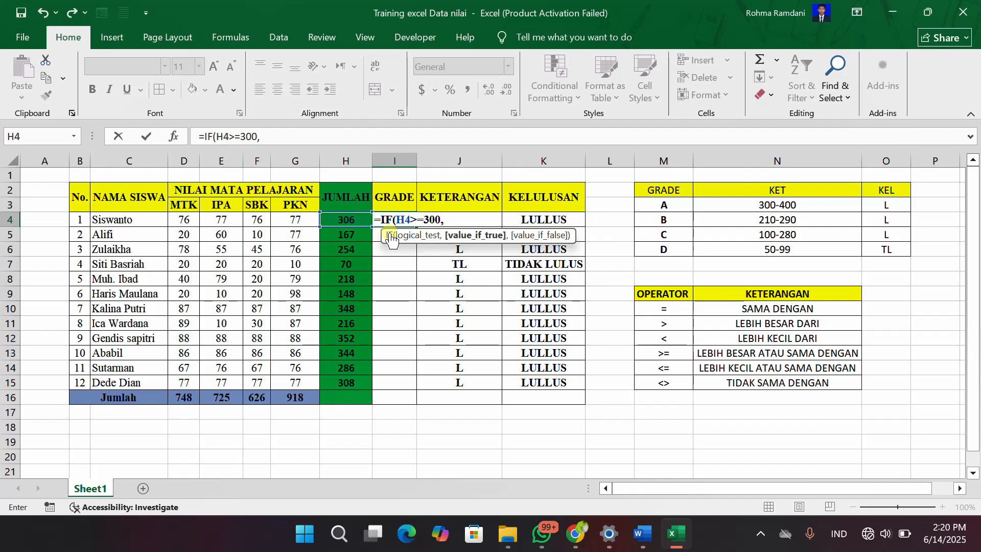
{"action": "type", "text": "\"A\","}
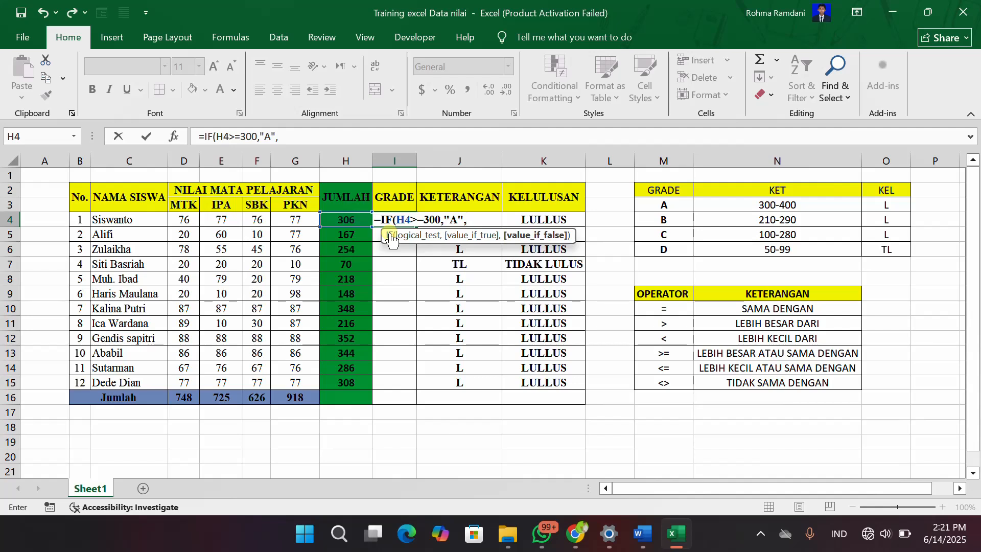
Nest a second IF in the I4 formula that returns "B" when H4>=210
{"action": "type", "text": "IF"}
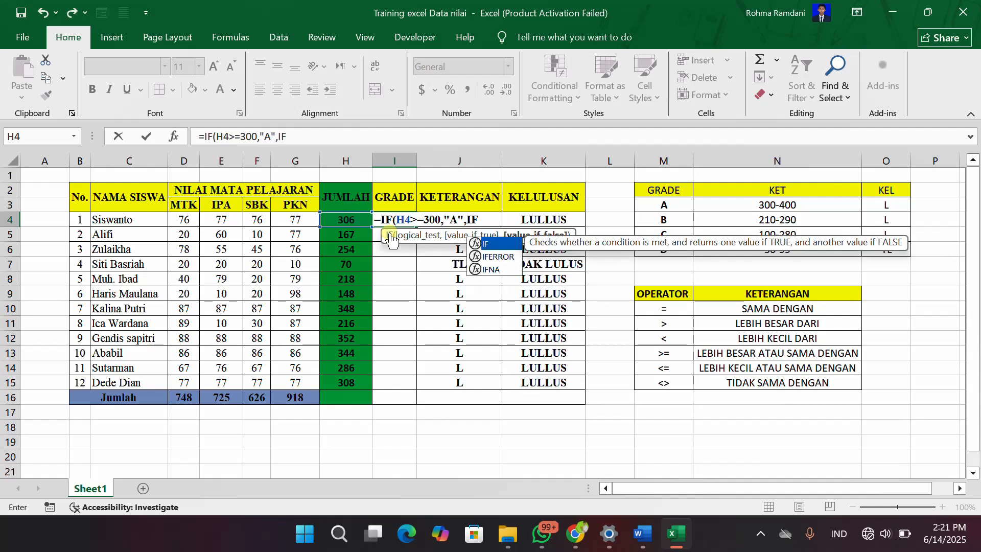
{"action": "type", "text": "("}
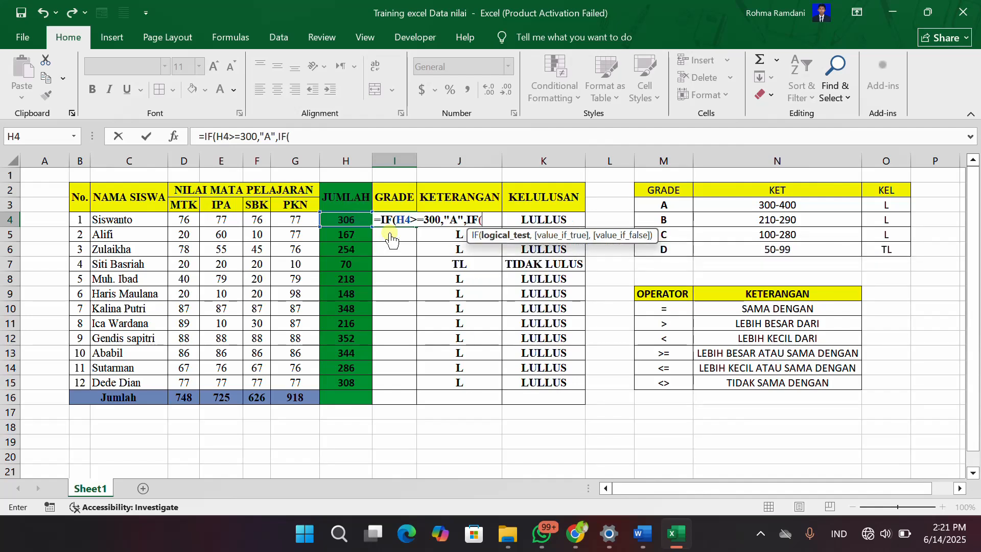
{"action": "left_click", "coordinate": [356, 221]}
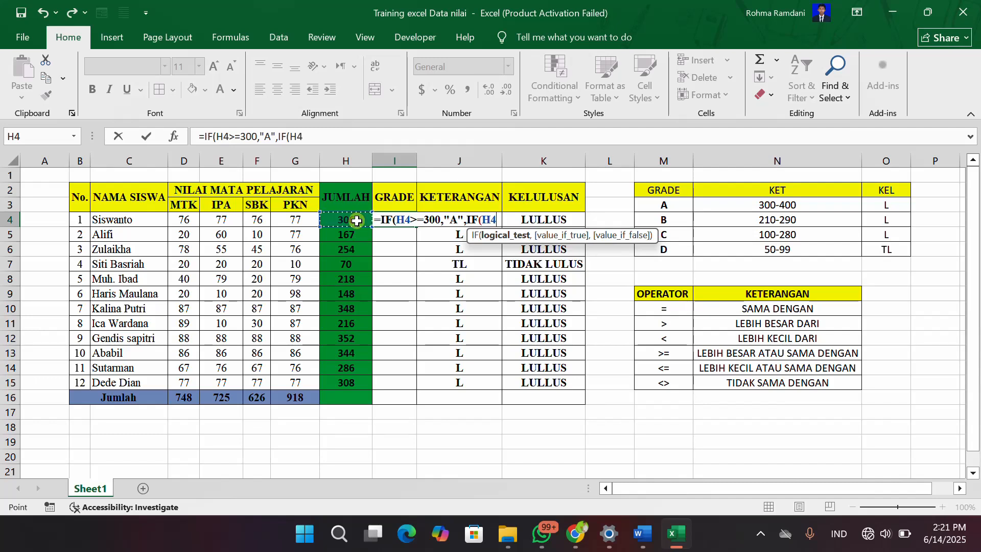
{"action": "type", "text": ">"}
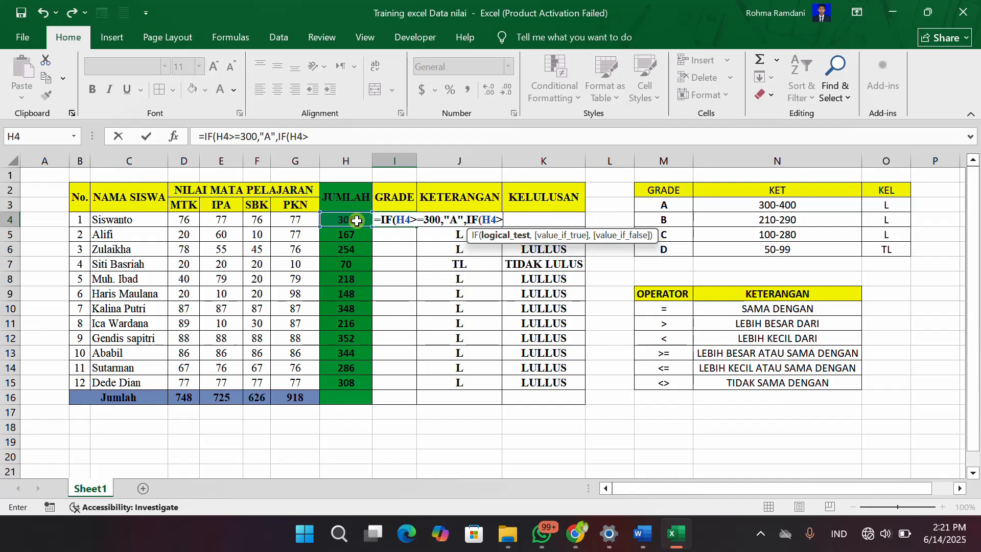
{"action": "type", "text": "=210"}
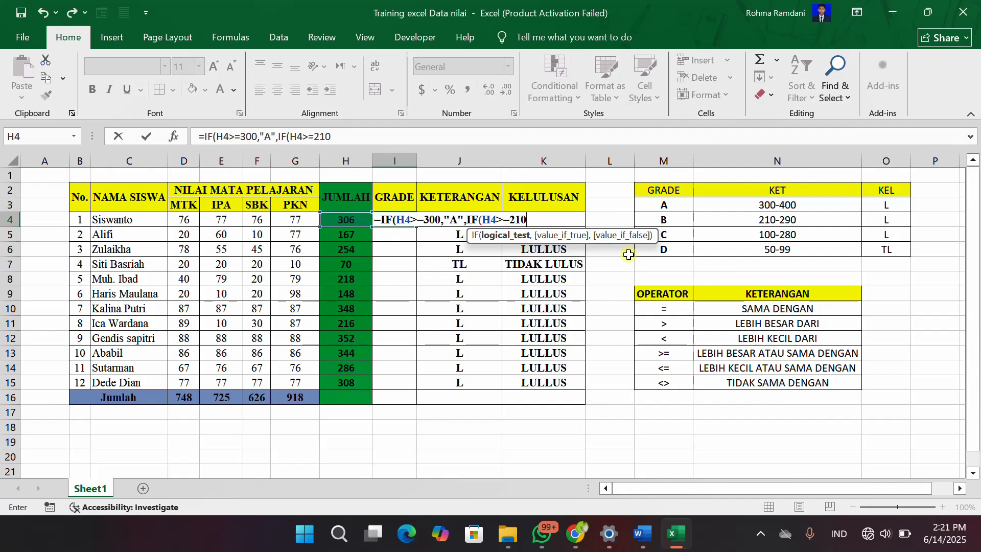
{"action": "type", "text": ","}
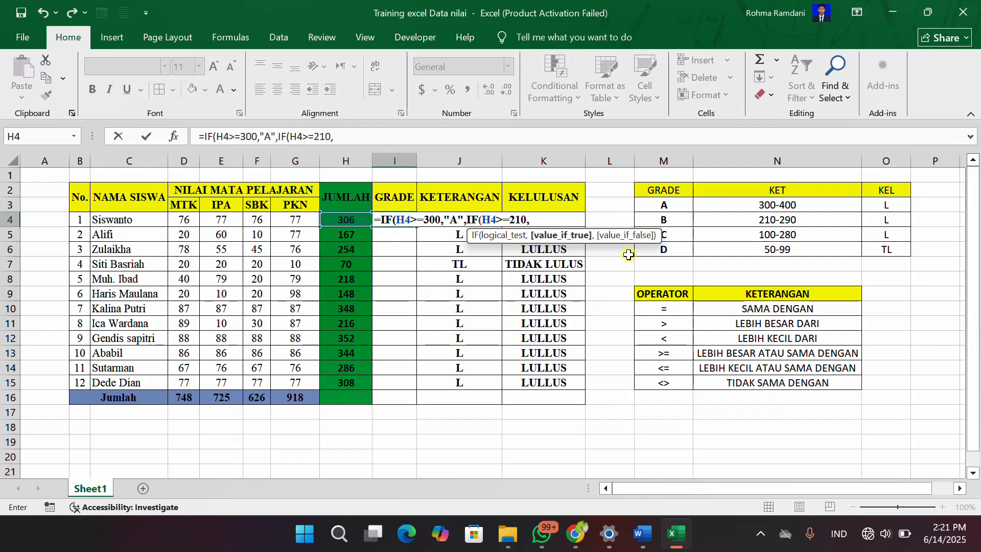
{"action": "type", "text": "\"B\","}
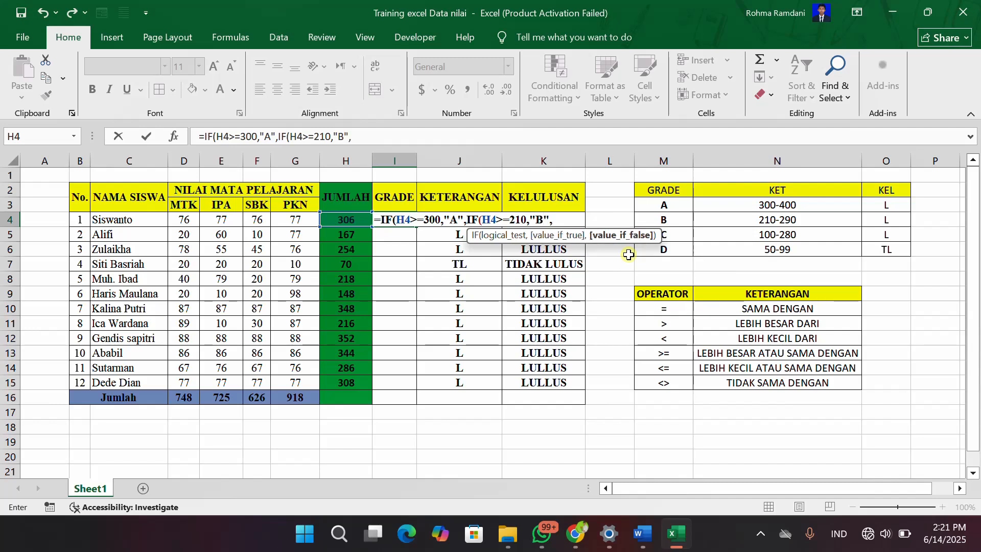
Nest a third IF testing H4>=100 for "C", otherwise "D", close all three parentheses and enter the I4 formula
{"action": "type", "text": "IF"}
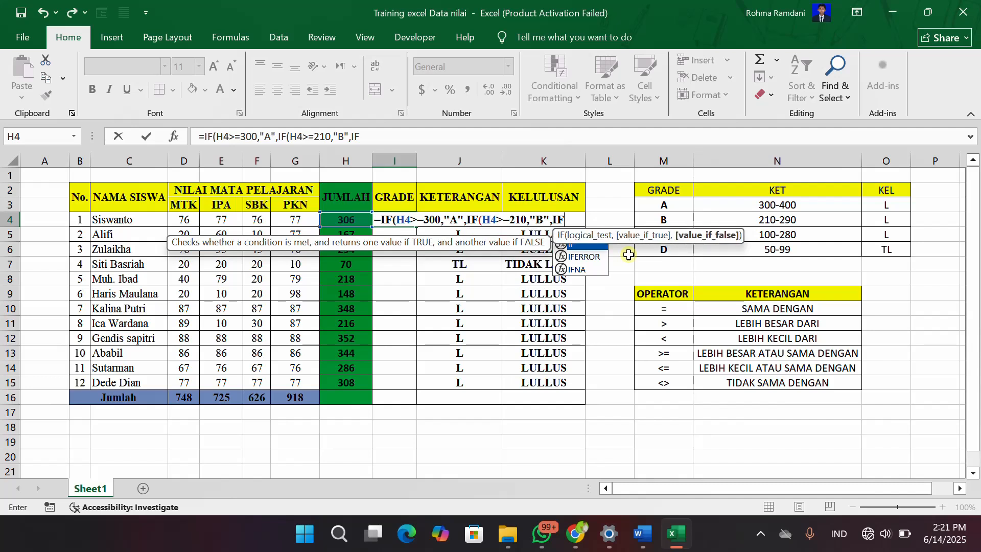
{"action": "type", "text": "("}
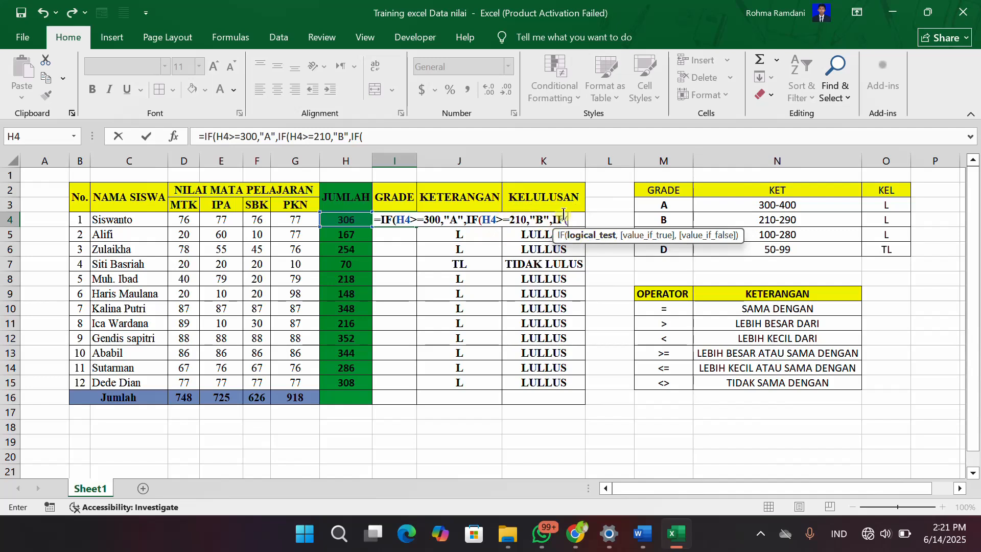
{"action": "left_click", "coordinate": [347, 220]}
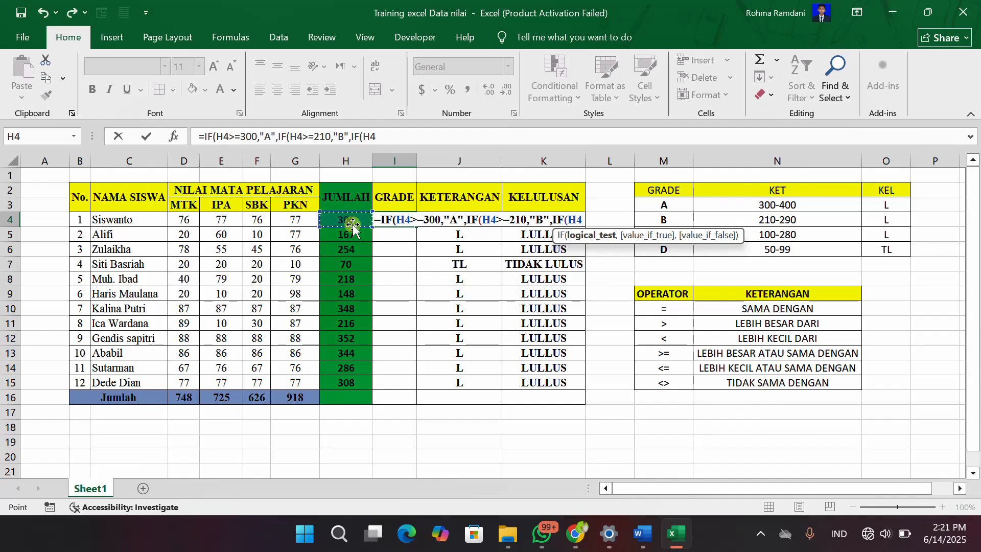
{"action": "type", "text": ">=100,"}
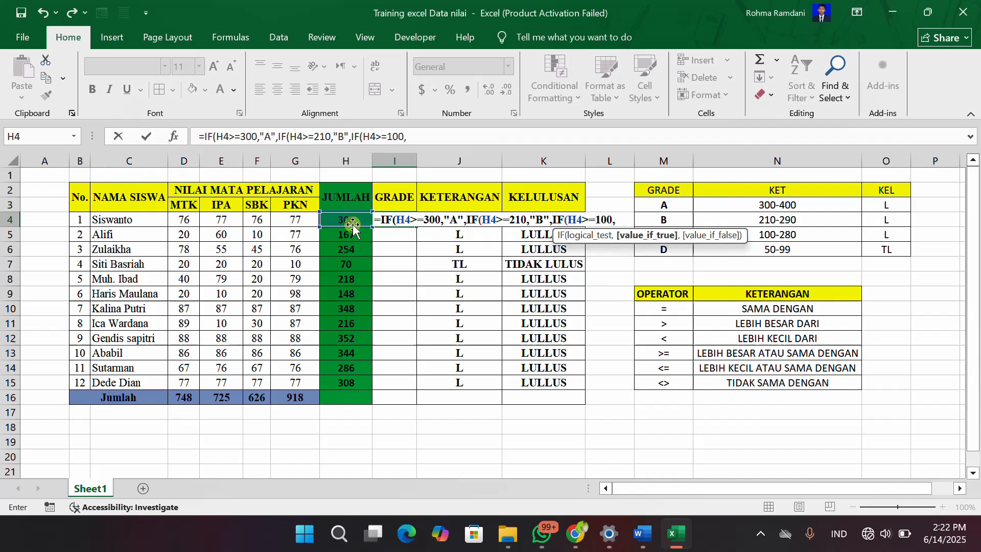
{"action": "type", "text": "\"C\""}
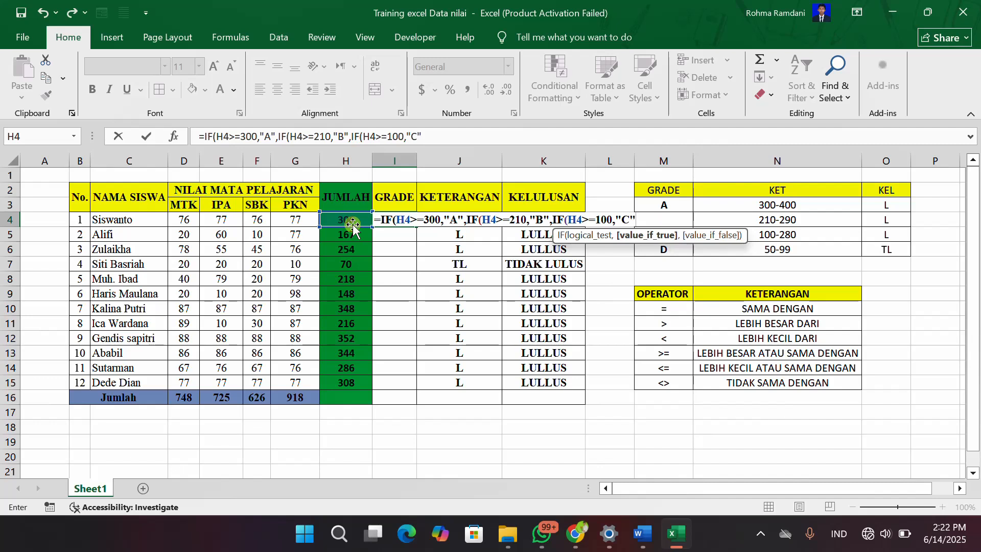
{"action": "type", "text": ","}
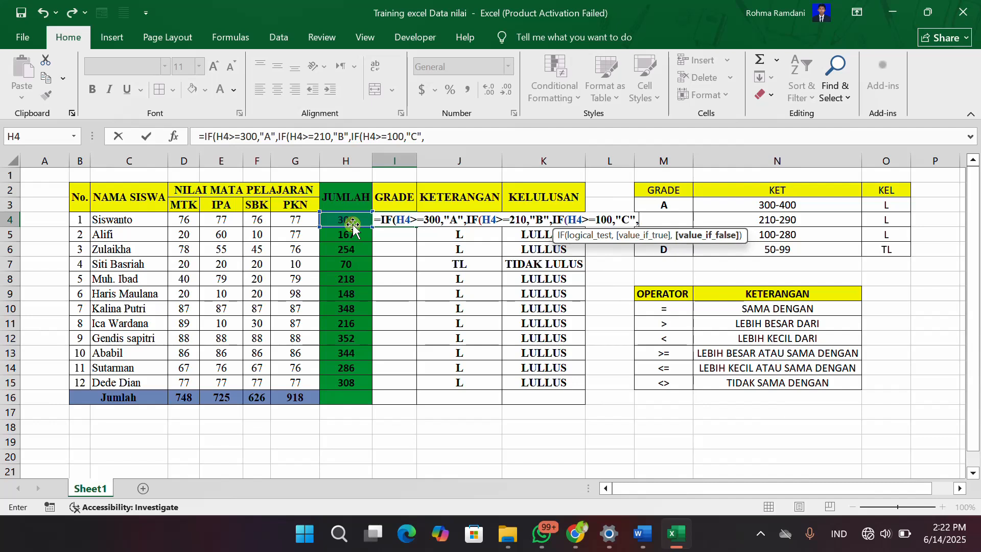
{"action": "type", "text": "\"D\")"}
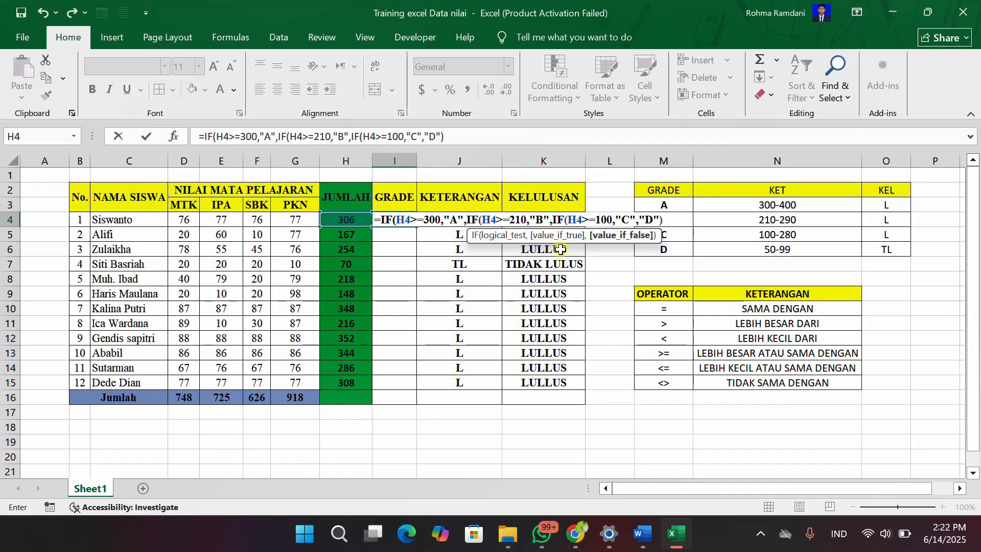
{"action": "type", "text": "))"}
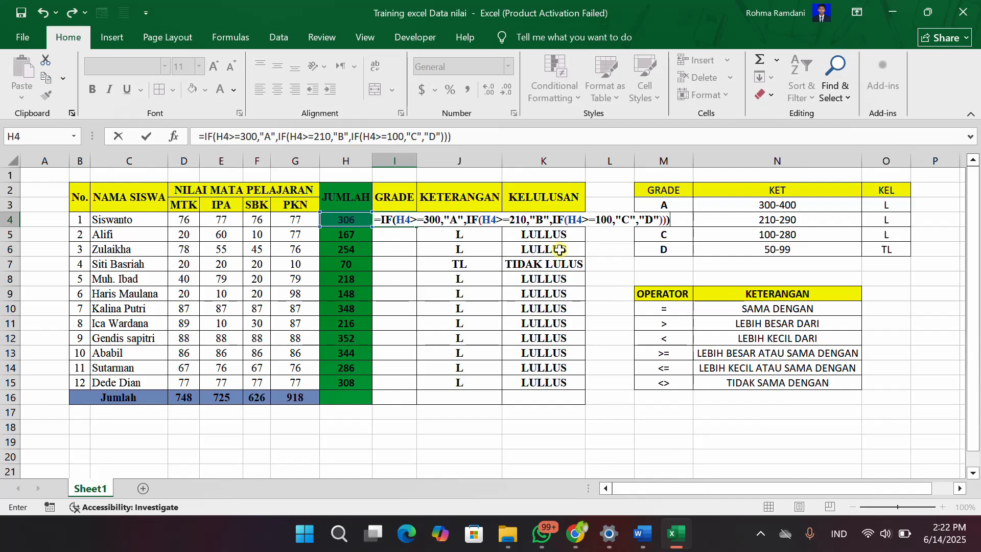
{"action": "key", "text": "Return"}
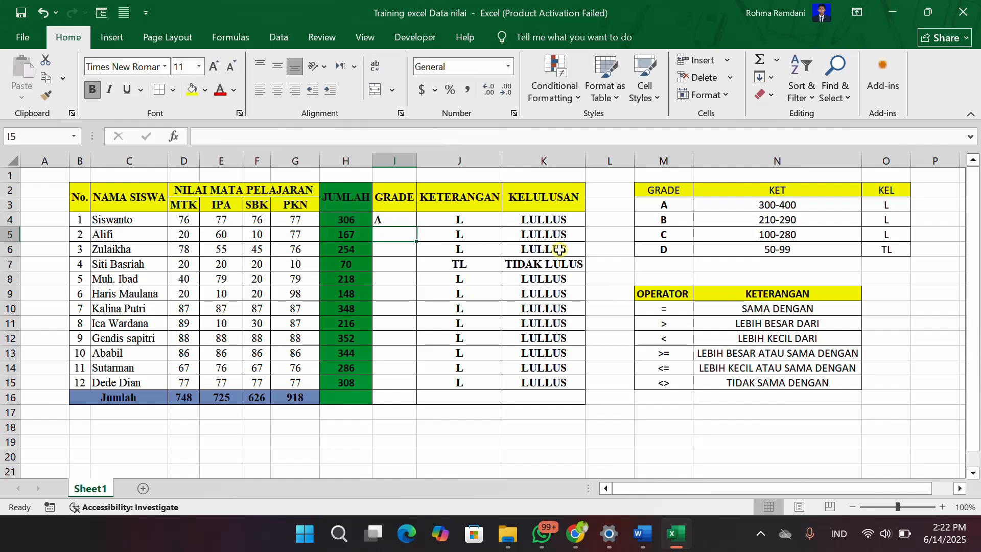
Fill the I4 grade formula down the GRADE column through I16 and center the filled cells
{"action": "left_click", "coordinate": [386, 219]}
{"action": "left_click_drag", "start_coordinate": [414, 226], "coordinate": [425, 402]}
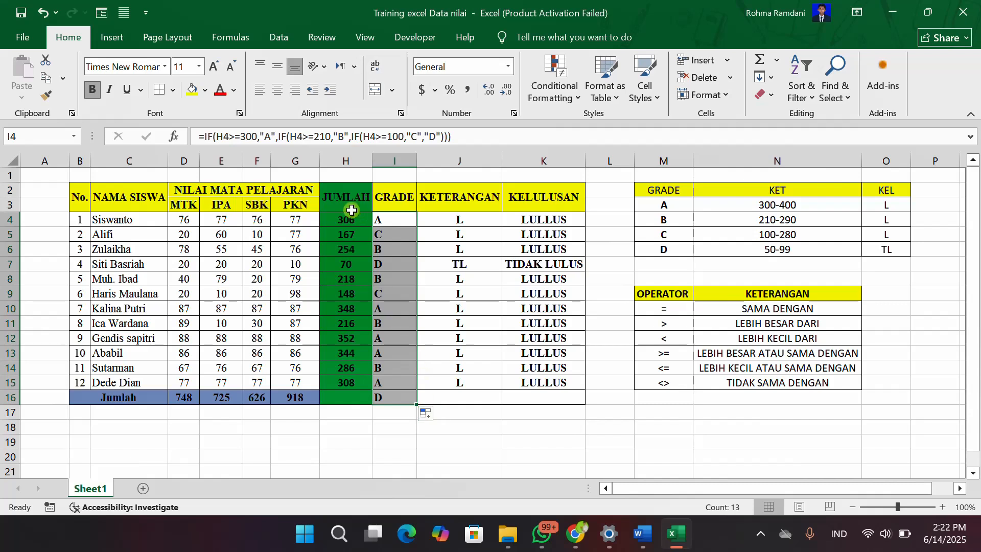
{"action": "left_click", "coordinate": [281, 83]}
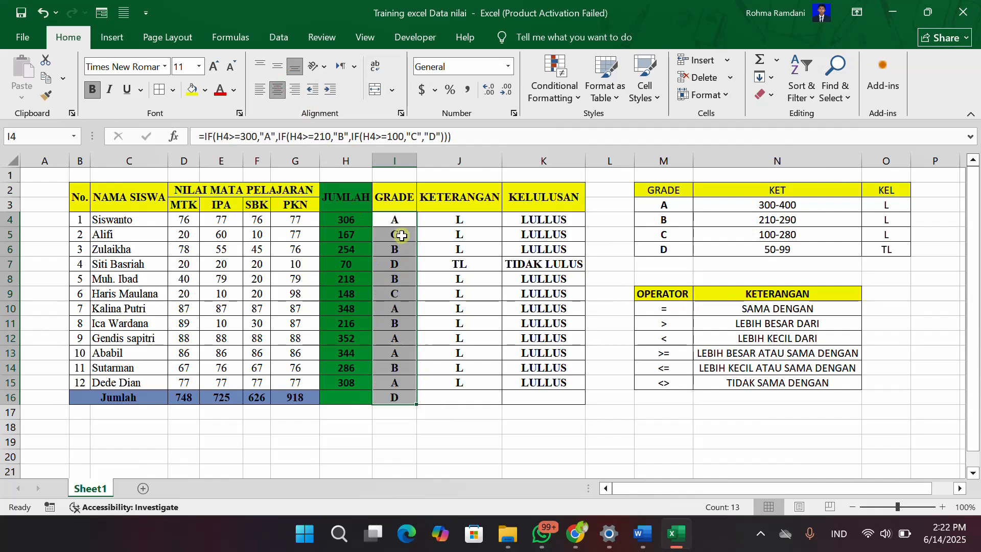
Check the copied grade formula in I9 against the JUMLAH total in H9
{"action": "left_click", "coordinate": [402, 293]}
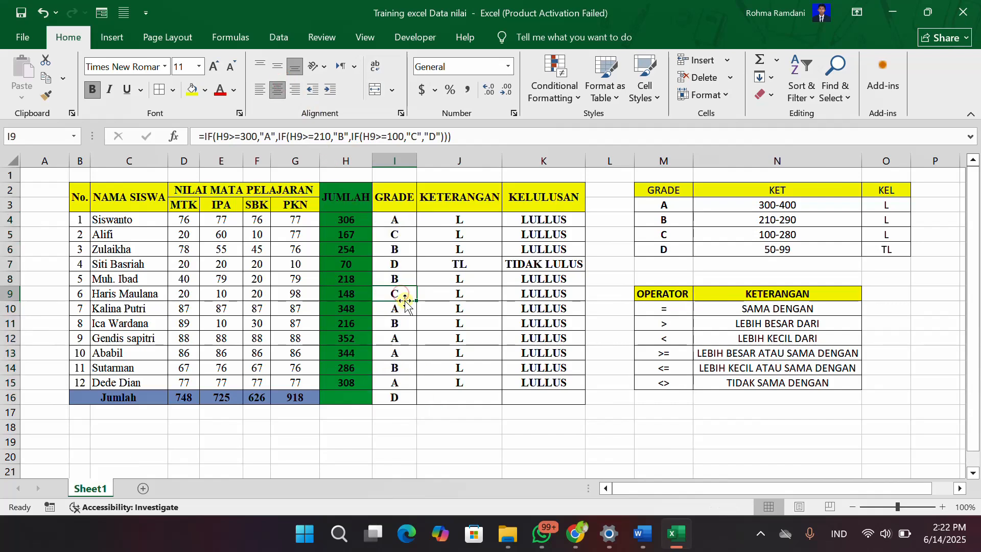
{"action": "left_click", "coordinate": [348, 295]}
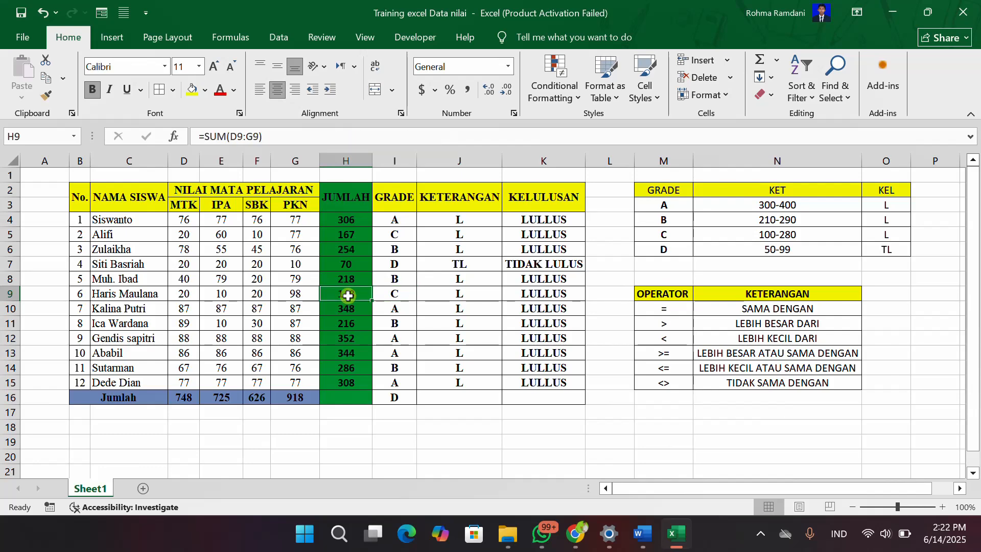
{"action": "left_click", "coordinate": [395, 294]}
{"action": "scroll", "coordinate": [442, 302], "scroll_direction": "down", "scroll_amount": 1}
{"action": "scroll", "coordinate": [442, 302], "scroll_direction": "up", "scroll_amount": 1}
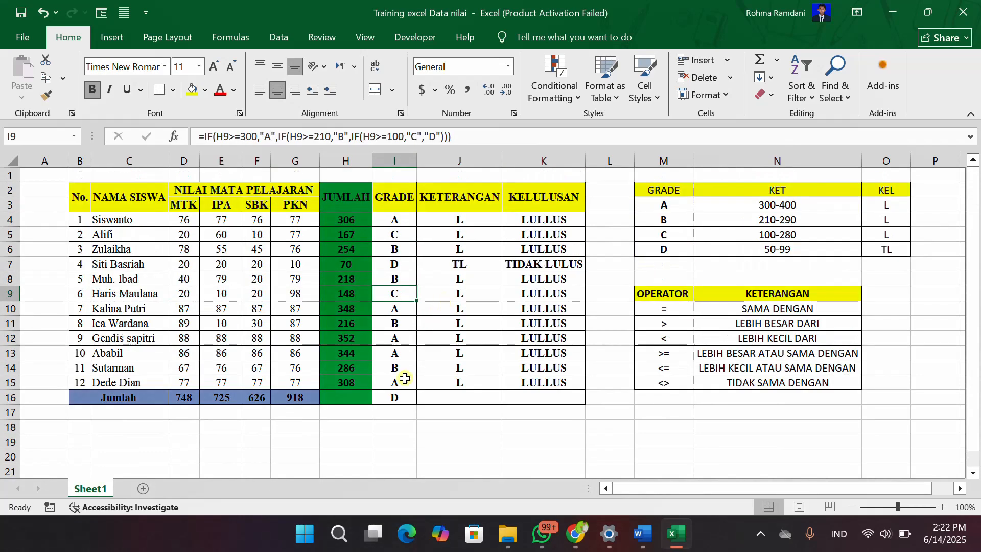
Clear the surplus grade from I16 in the Jumlah row
{"action": "left_click", "coordinate": [399, 398]}
{"action": "key", "text": "Delete"}
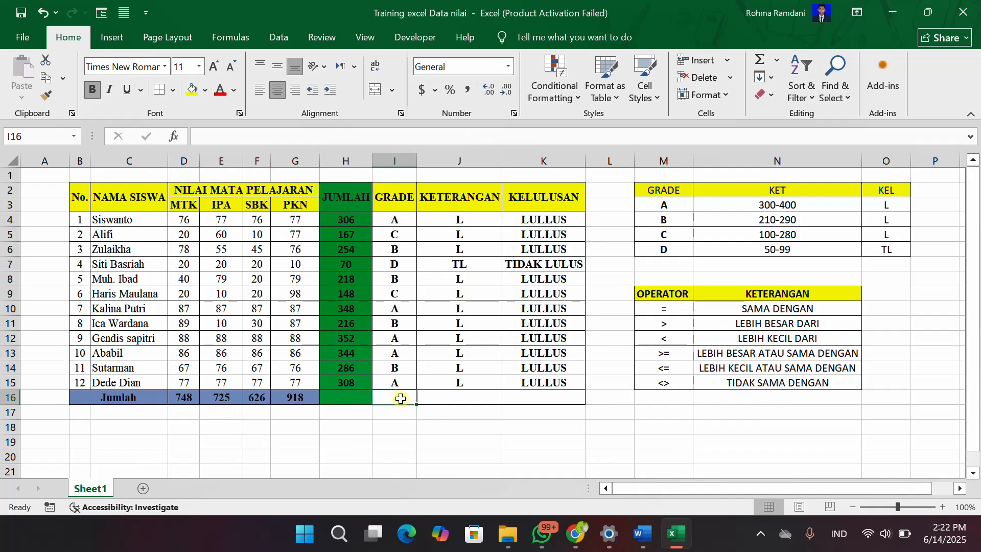
{"action": "left_click", "coordinate": [406, 411]}
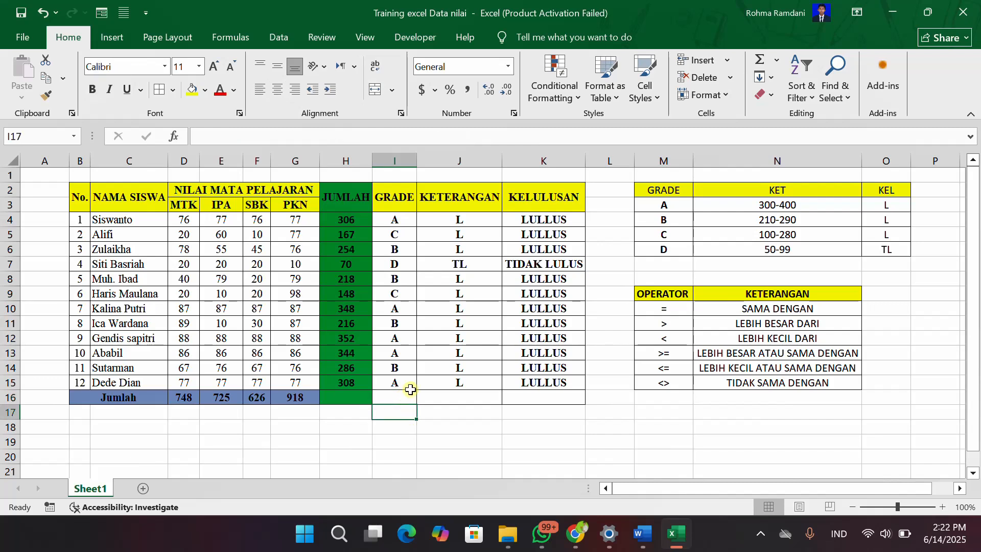